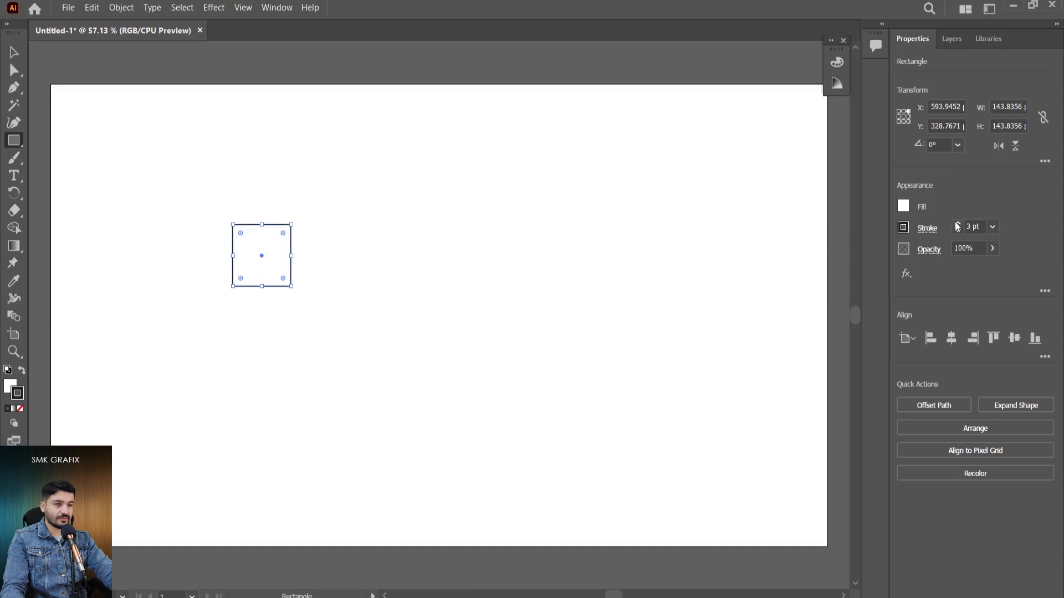
Set the square's stroke weight to 6 pt and deselect it.
left_click(957, 224)
left_click(957, 224)
left_click(958, 225)
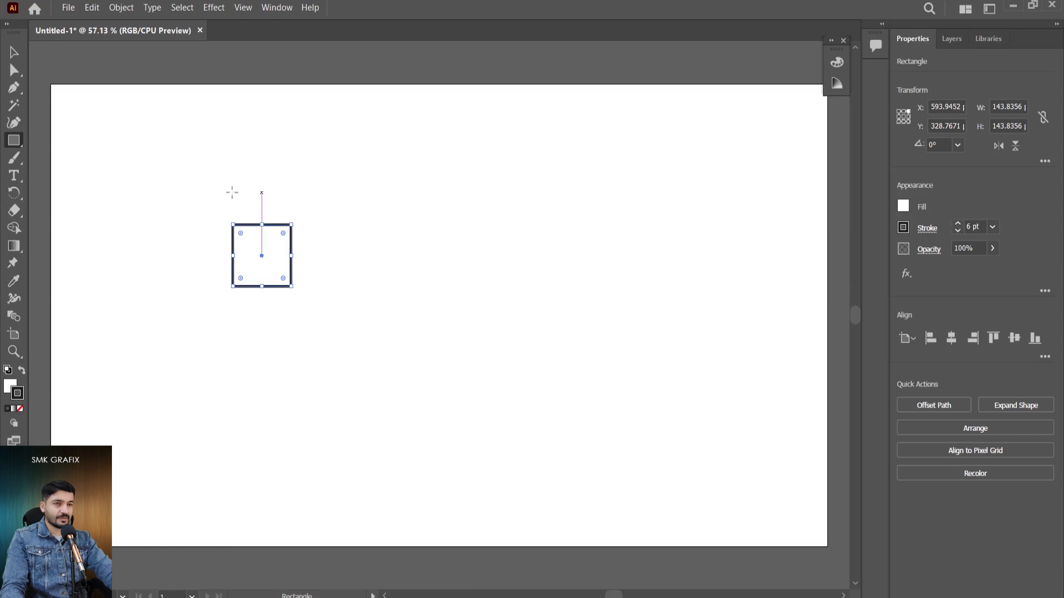
key("ctrl+shift+a")
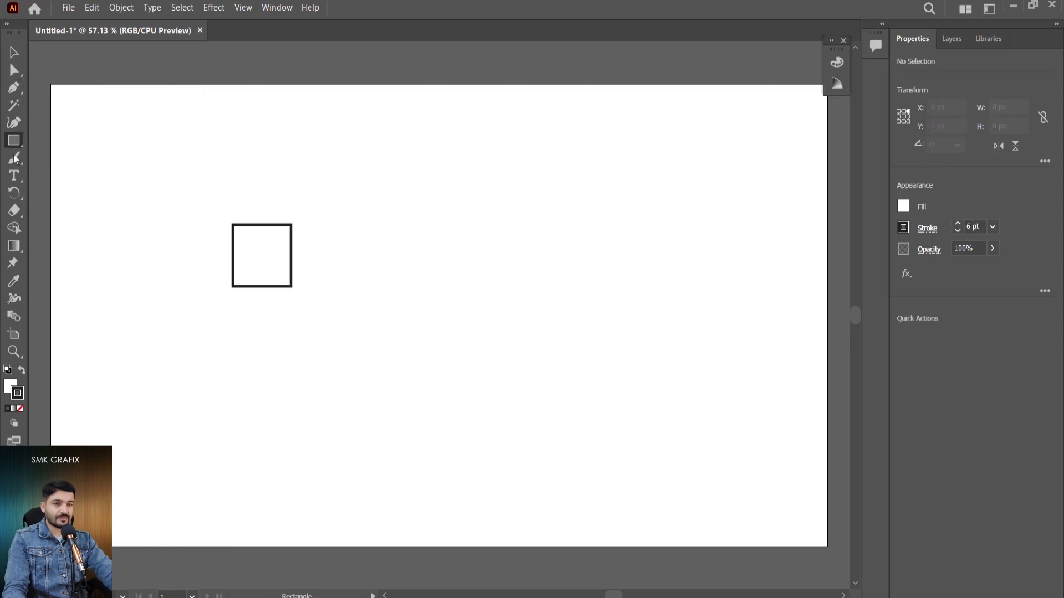
Rotate the square 45° clockwise so it stands as a diamond at 315°.
left_click(14, 54)
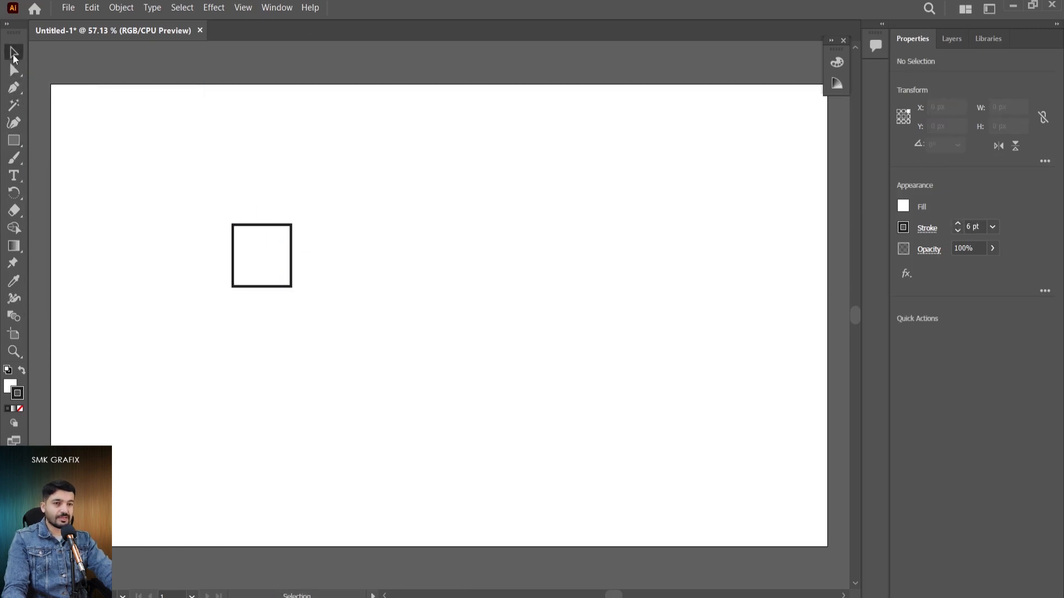
left_click(261, 232)
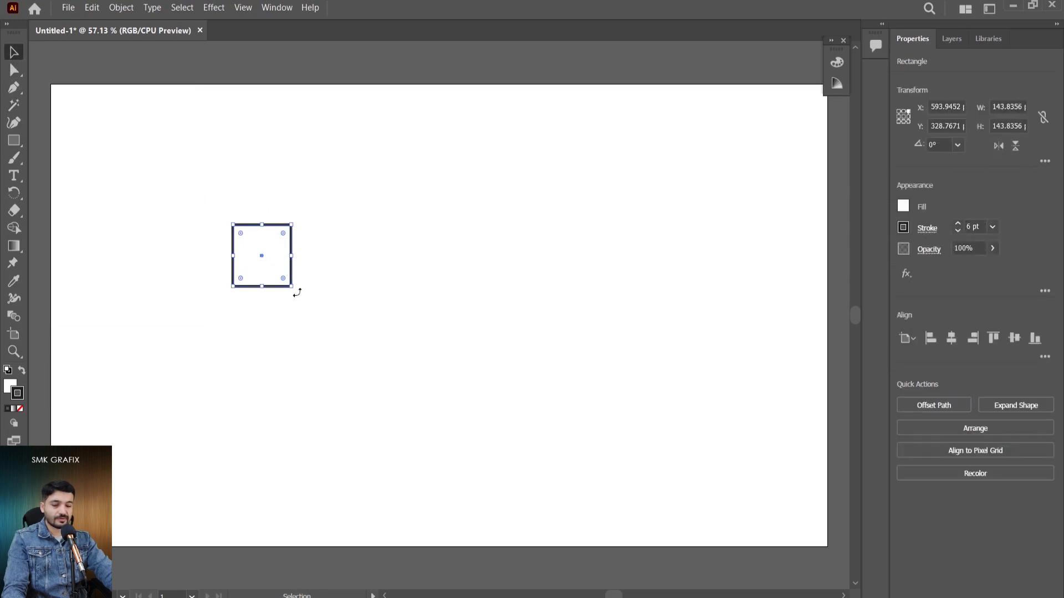
left_click_drag(294, 291, 259, 304)
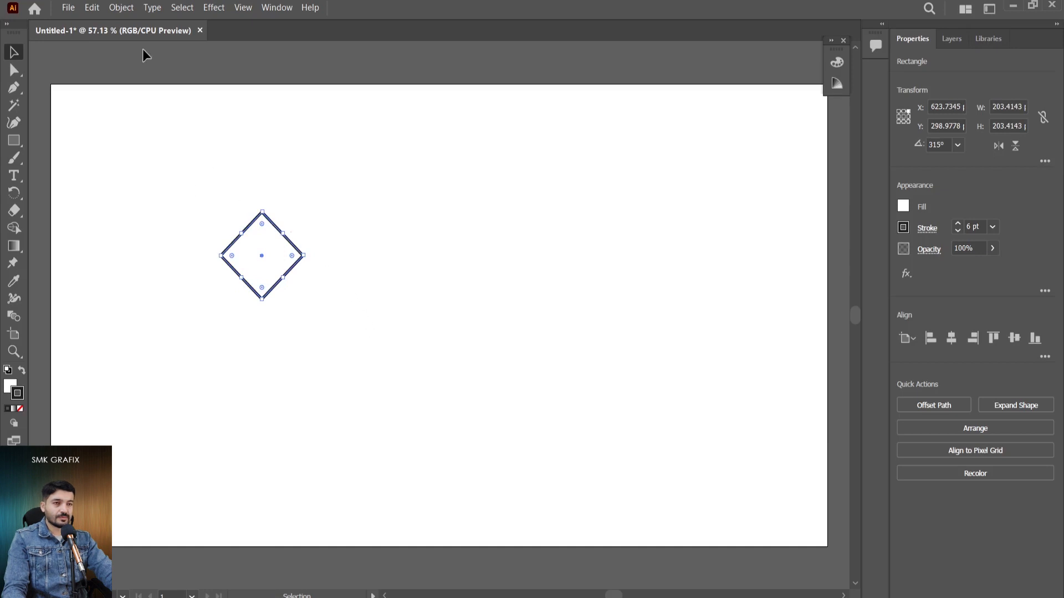
Make a new pattern from the diamond and dismiss the swatch notice.
left_click(119, 8)
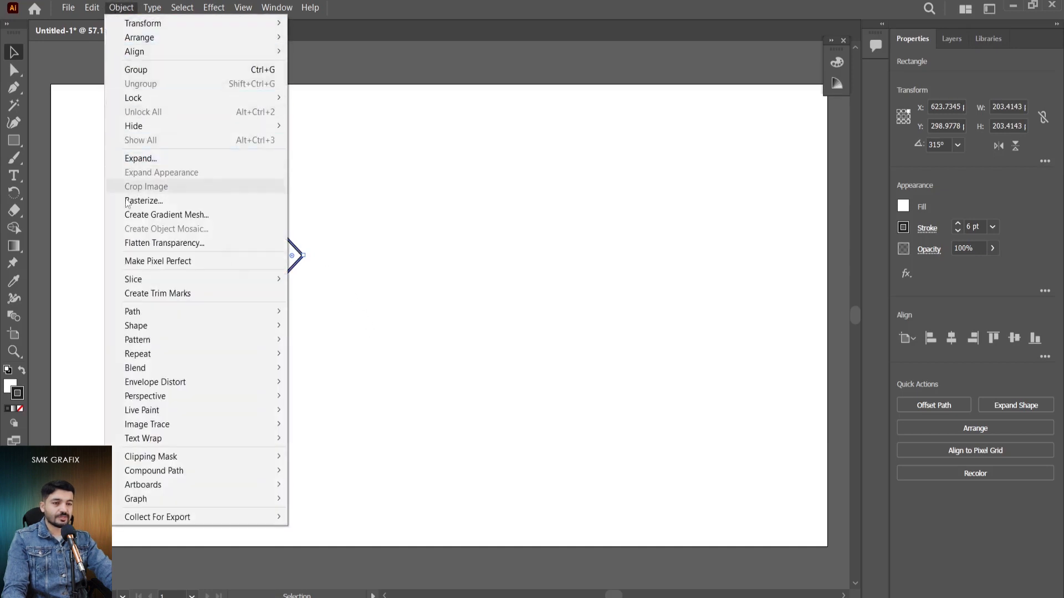
mouse_move(161, 343)
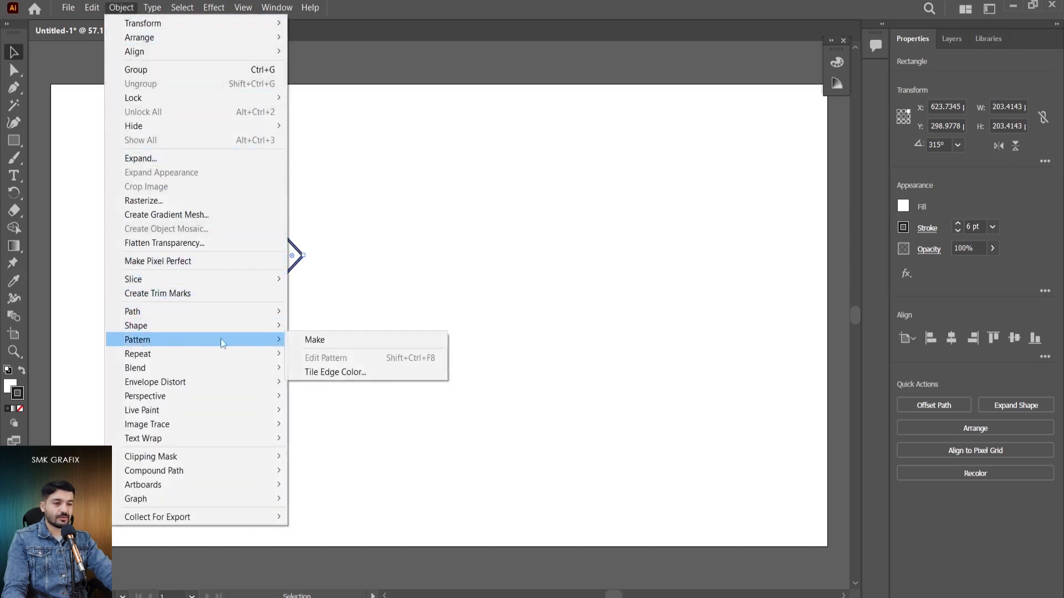
left_click(322, 341)
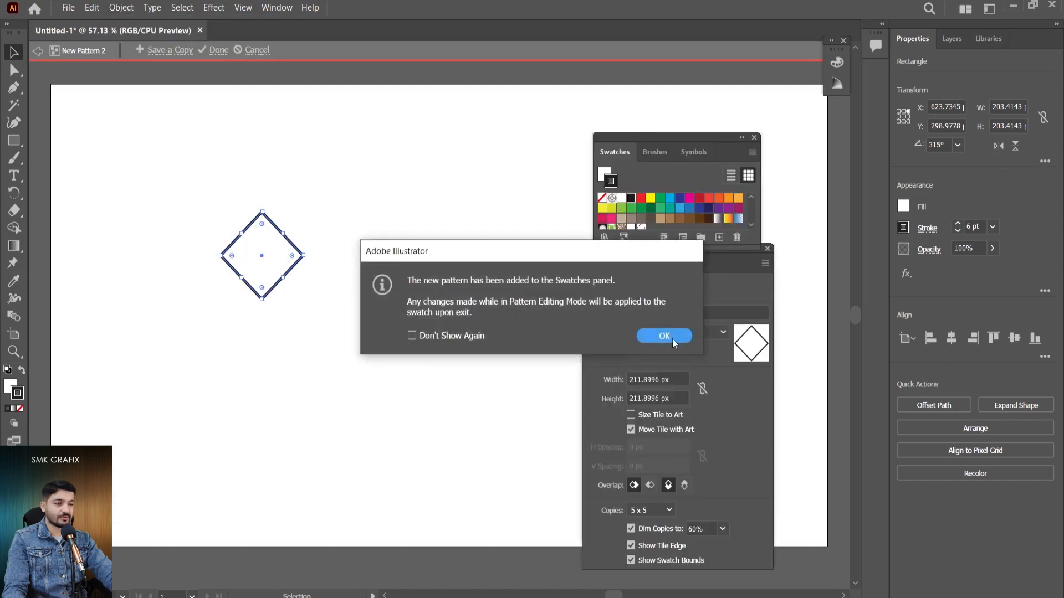
left_click(664, 336)
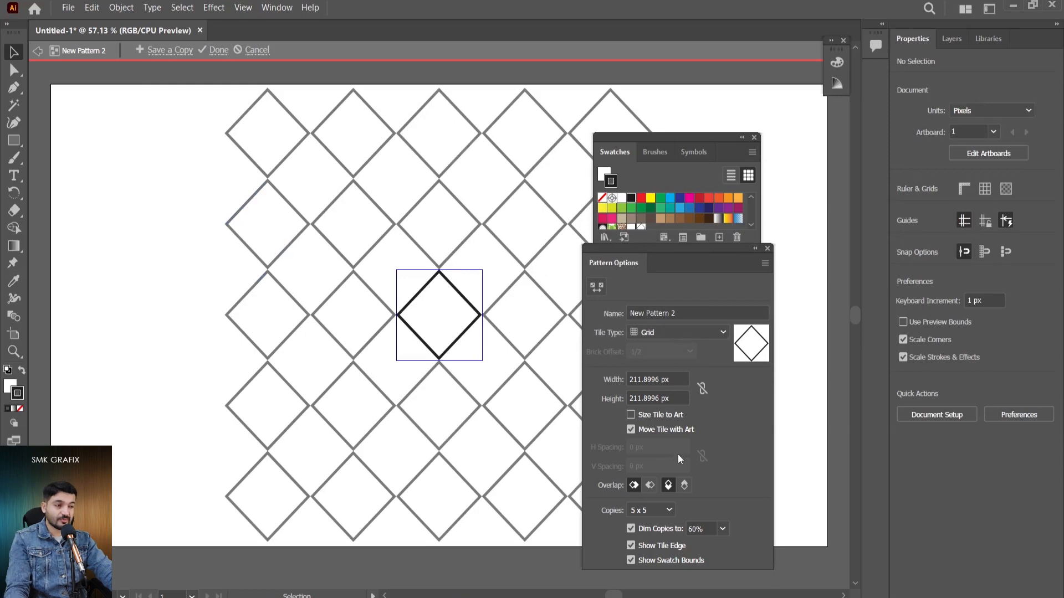
Name the pattern "My new Pattern".
left_click_drag(681, 313, 599, 317)
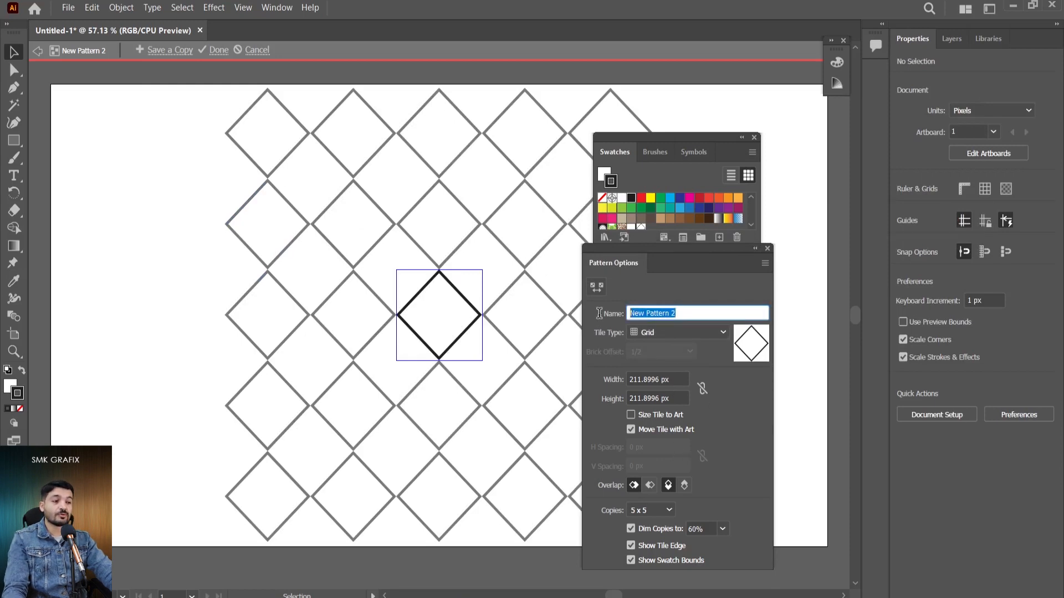
type("My")
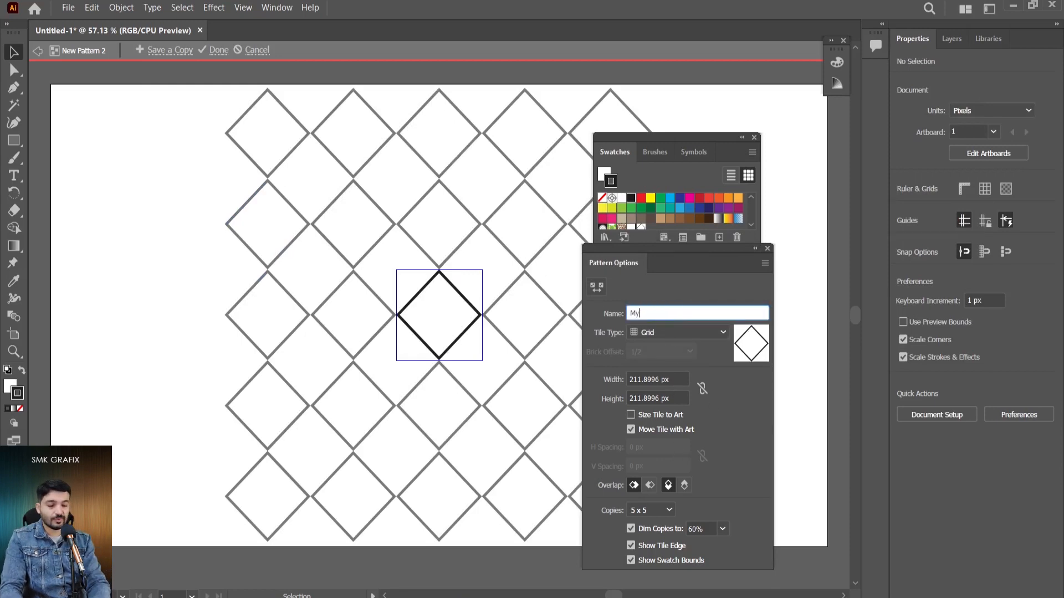
type(" new Pattern")
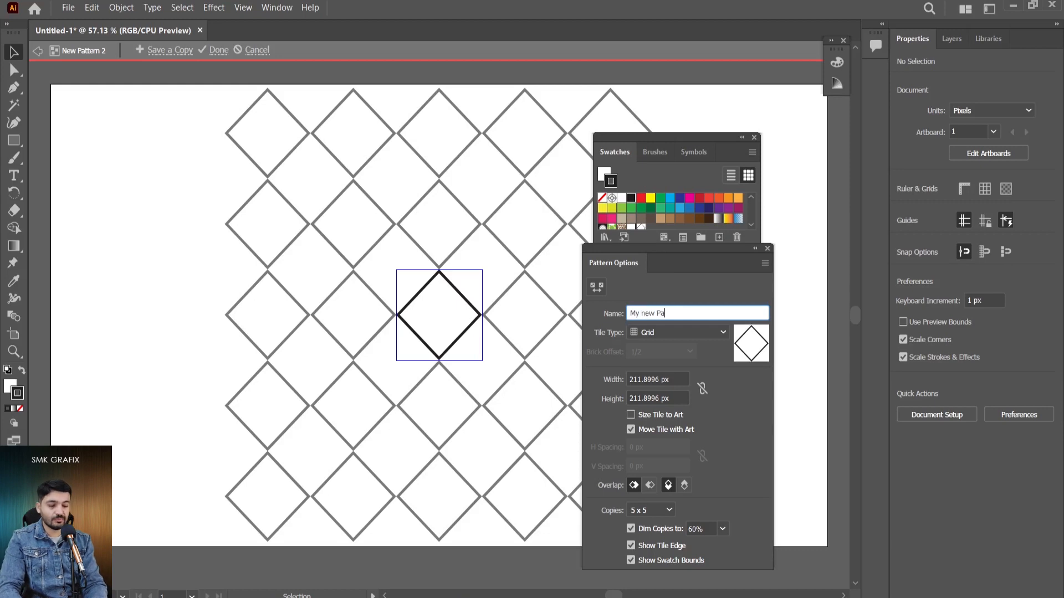
Try the Brick by Row, Brick by Column, Hex by Column and Hex by Row tile types, and return to Grid.
left_click(688, 335)
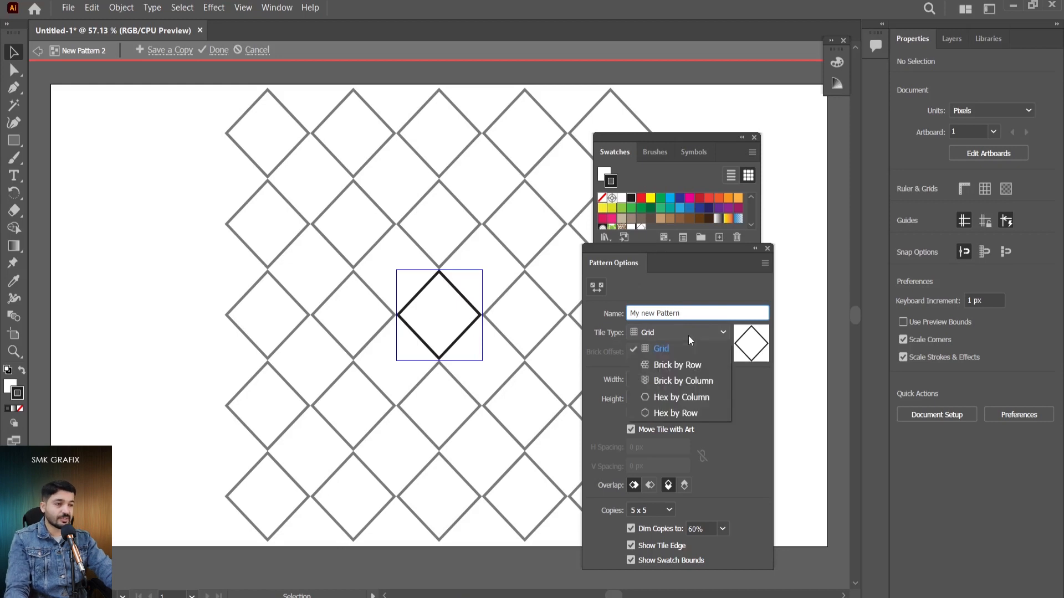
left_click(682, 367)
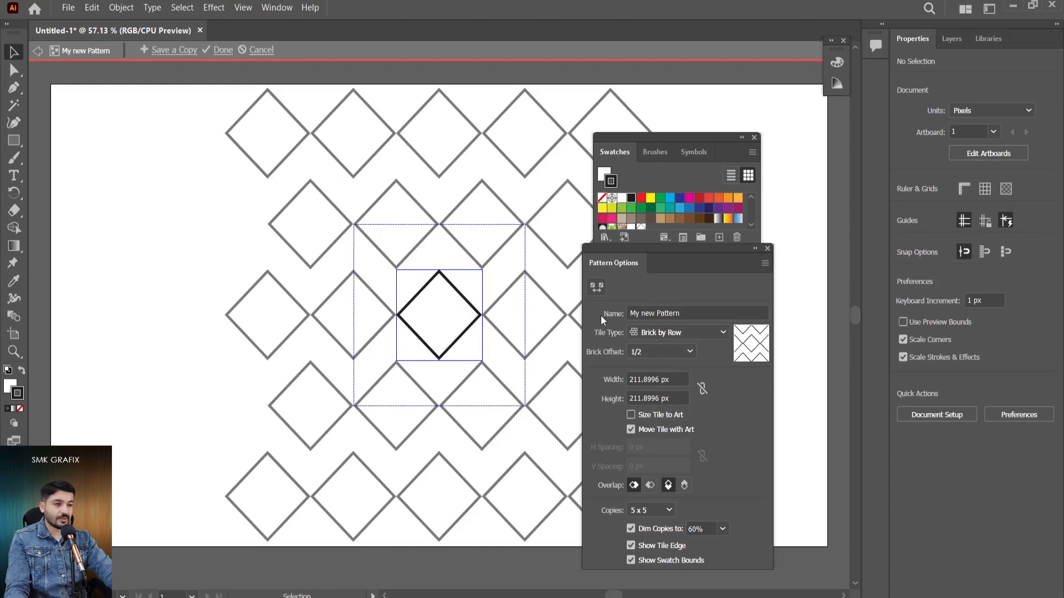
left_click(692, 333)
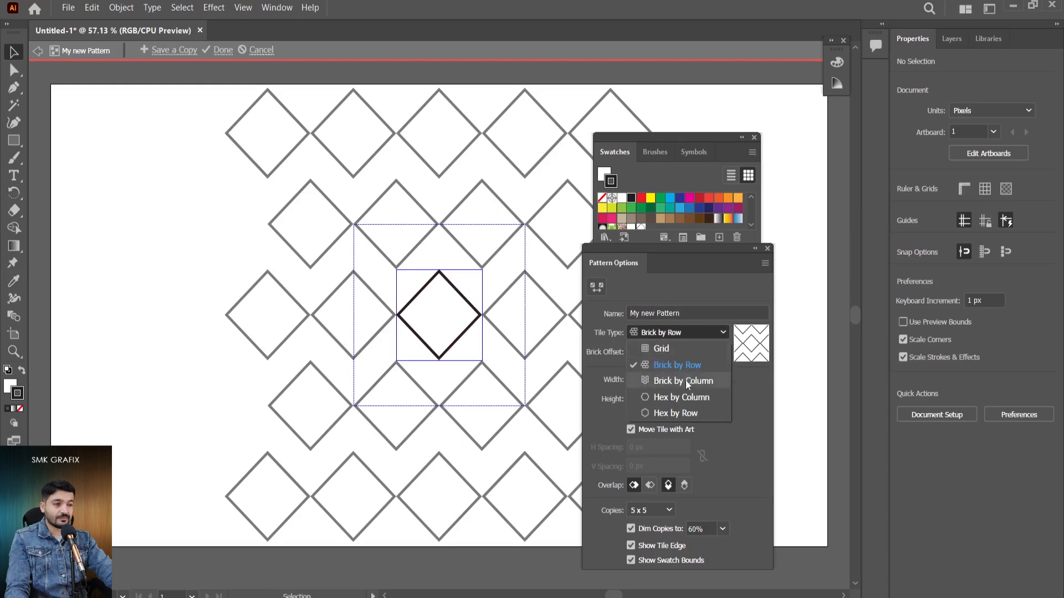
left_click(686, 381)
left_click(686, 336)
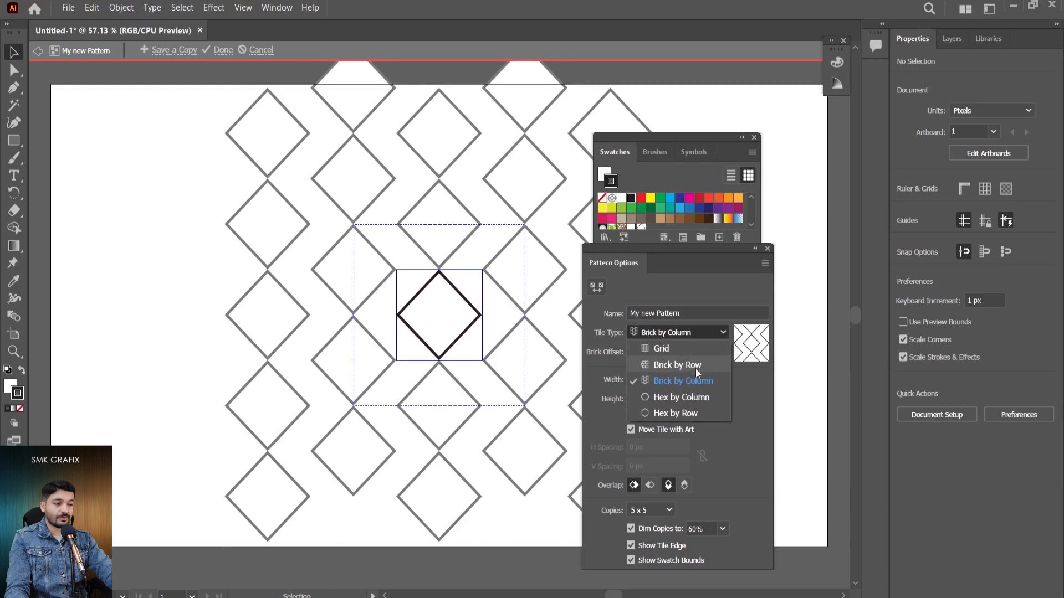
left_click(667, 396)
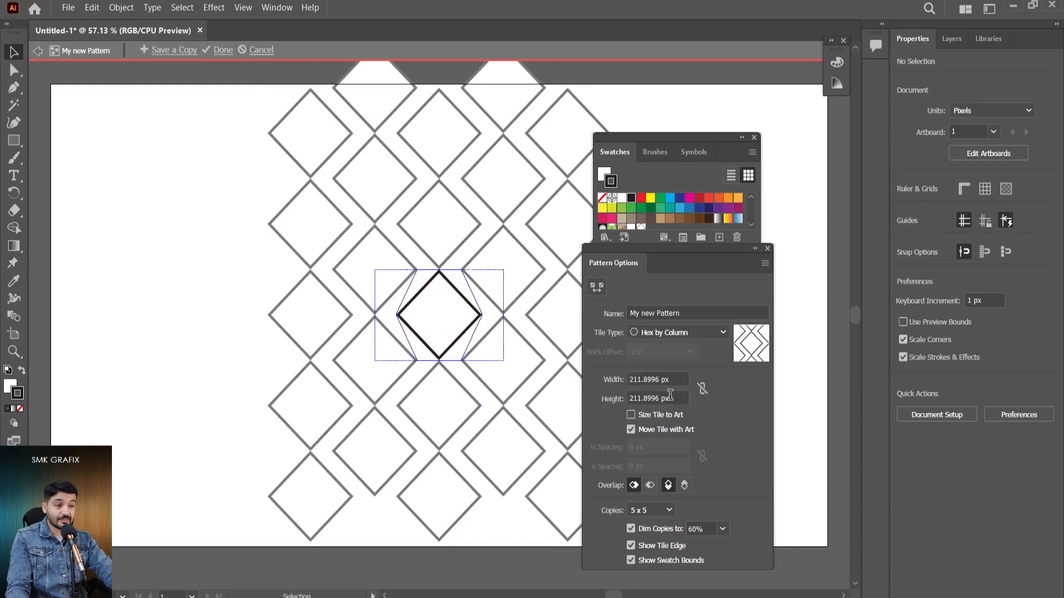
left_click(689, 332)
left_click(685, 414)
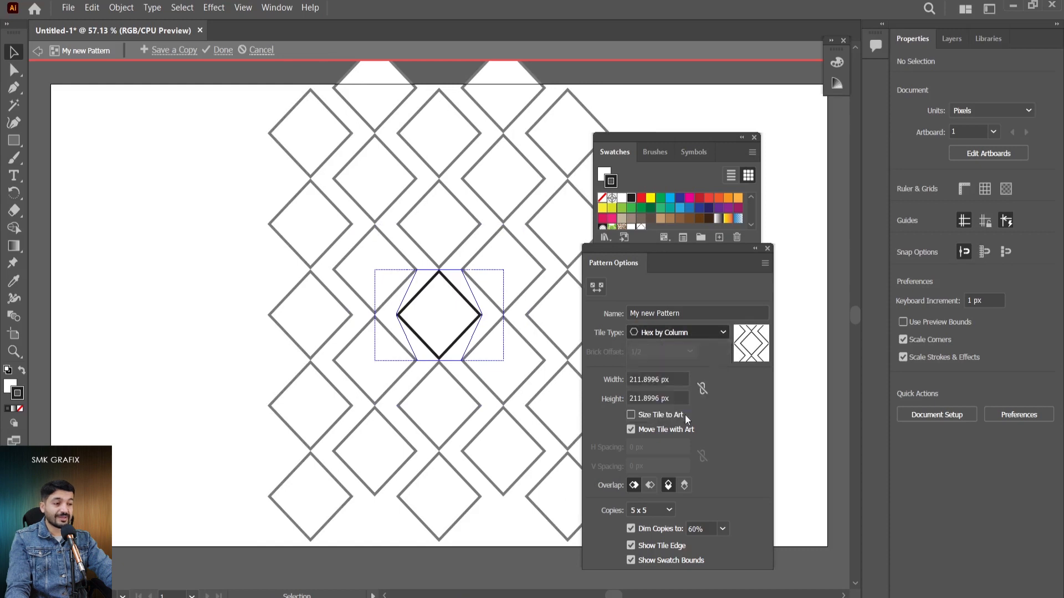
left_click(704, 334)
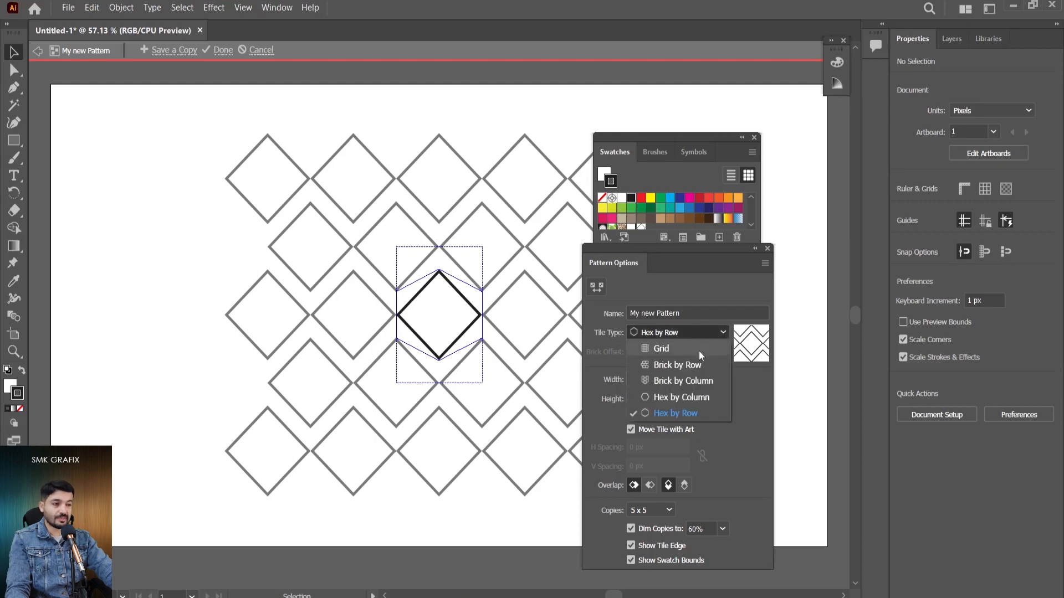
left_click(697, 349)
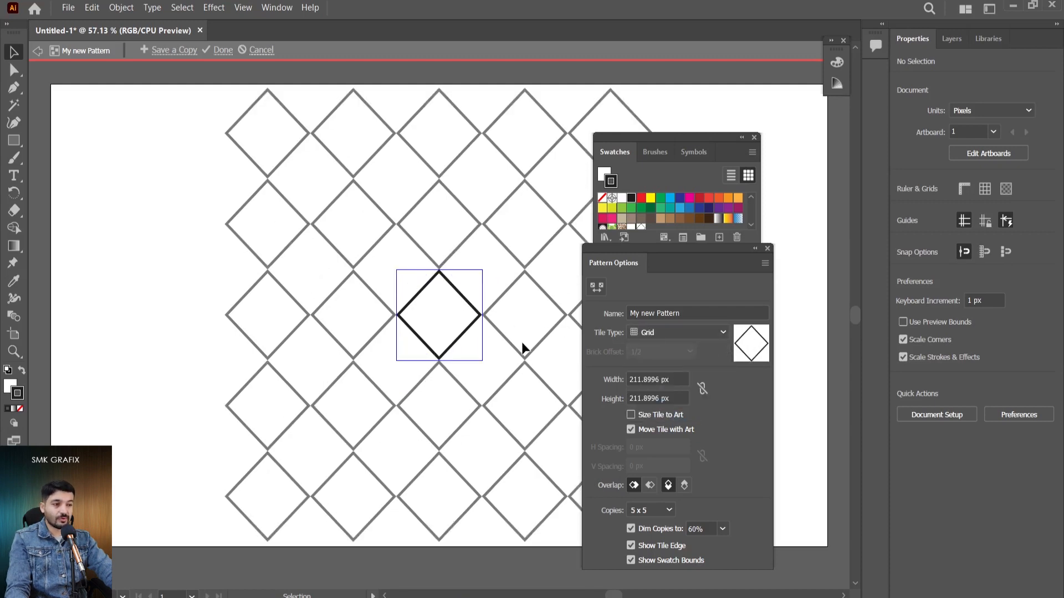
Set the pattern's tile type to Brick by Row.
left_click(700, 330)
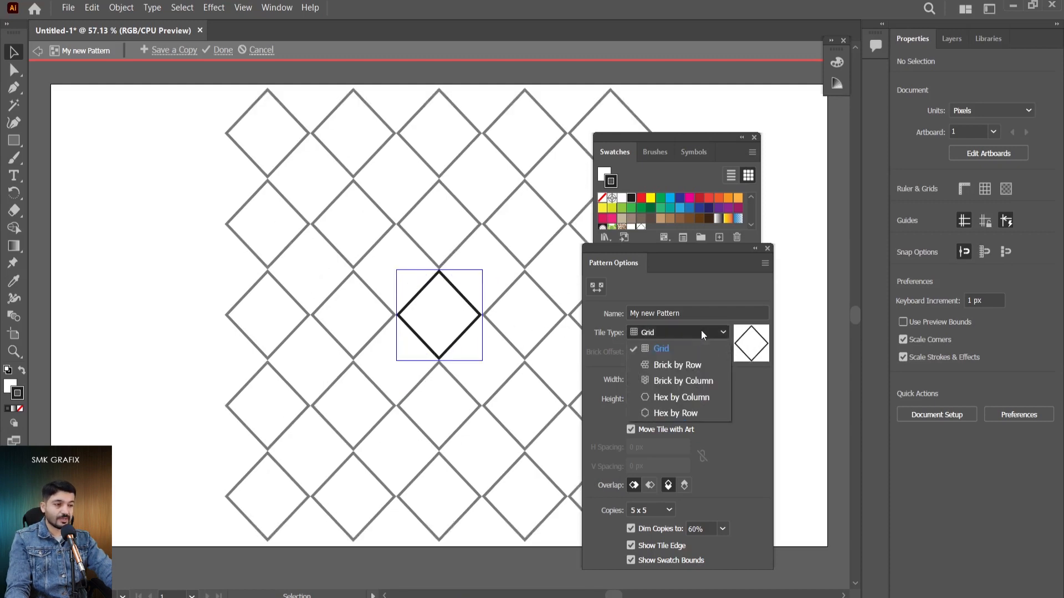
left_click(703, 370)
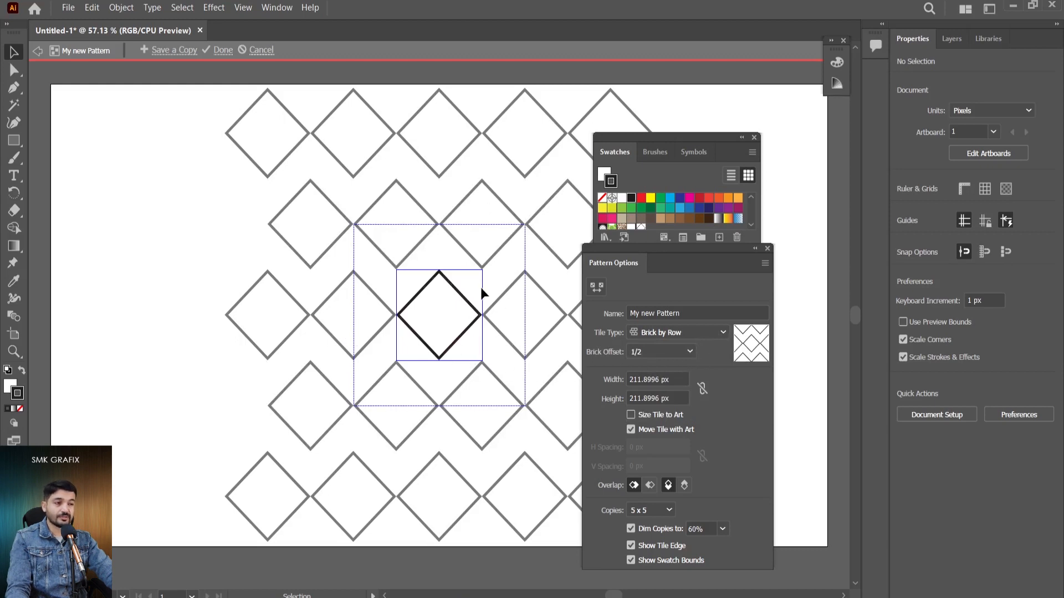
Try brick offsets of 1/3, 1/4, 2/3, 1/5 and 2/5, and return the offset to 1/2.
left_click(677, 353)
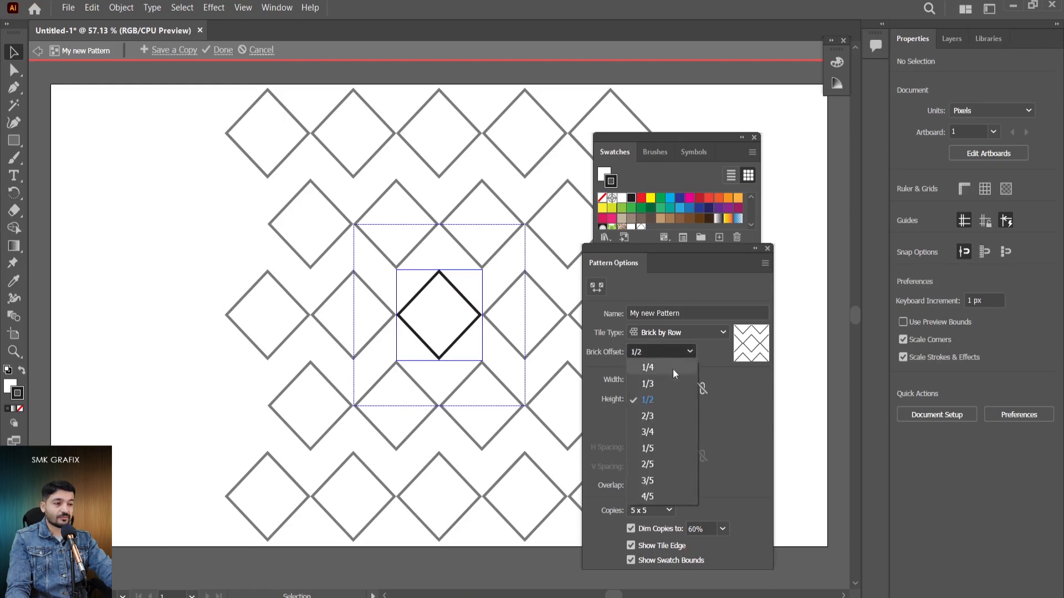
left_click(655, 386)
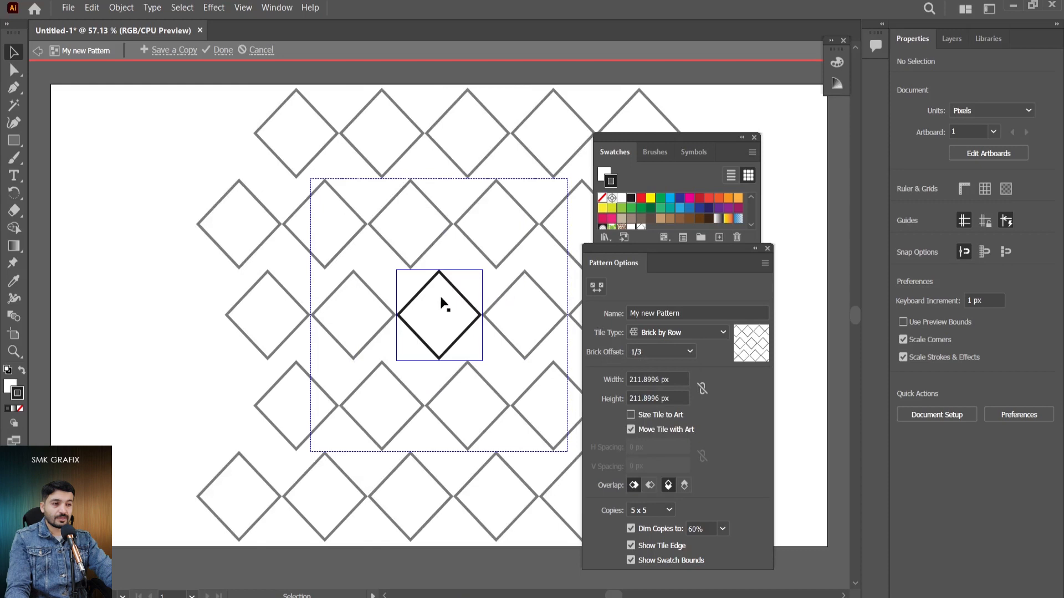
left_click(675, 350)
left_click(673, 363)
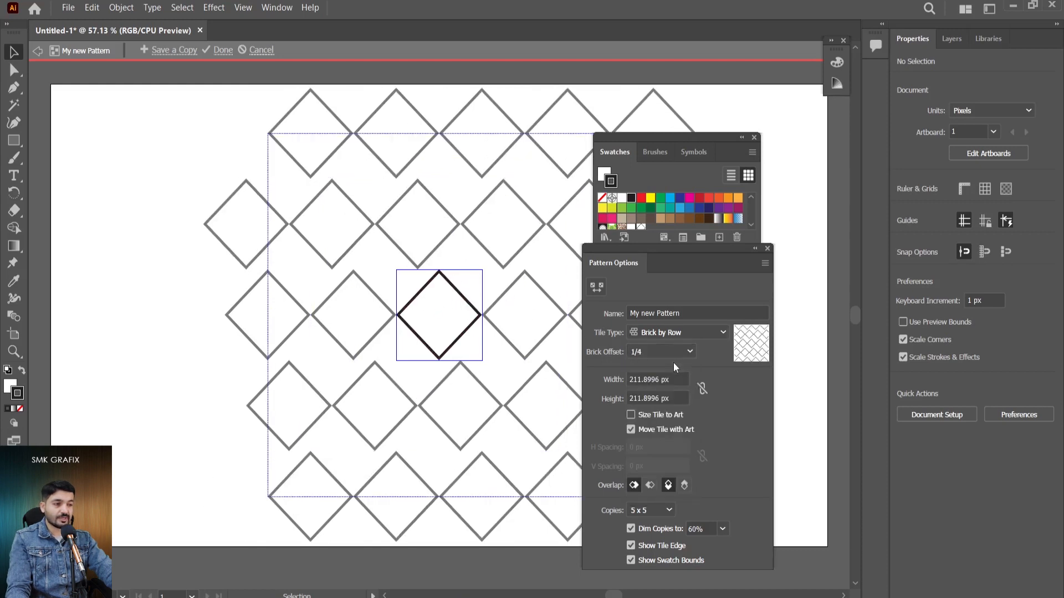
left_click(685, 355)
left_click(674, 415)
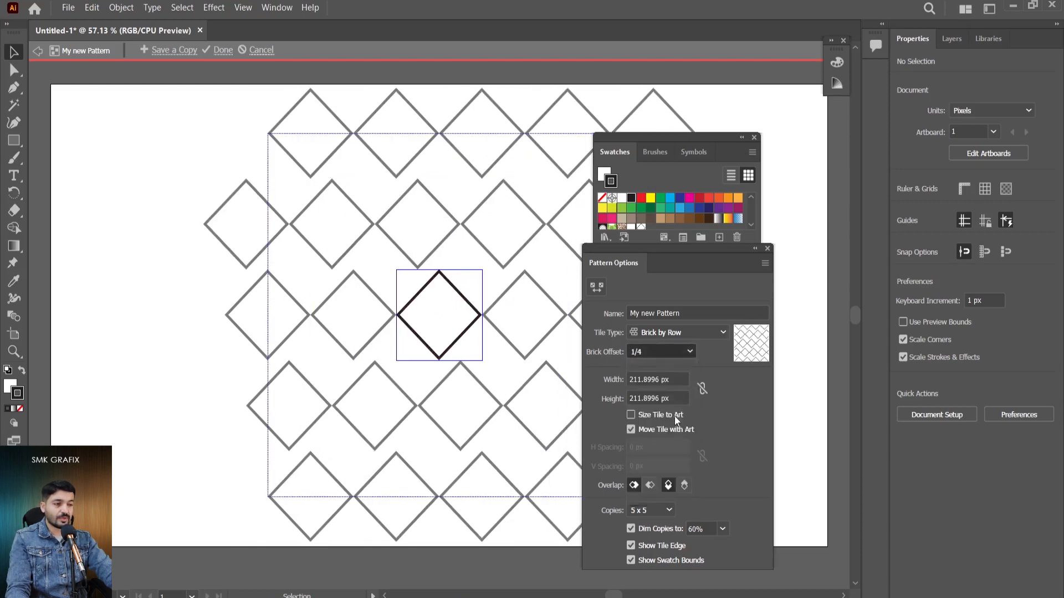
left_click(673, 359)
left_click(667, 442)
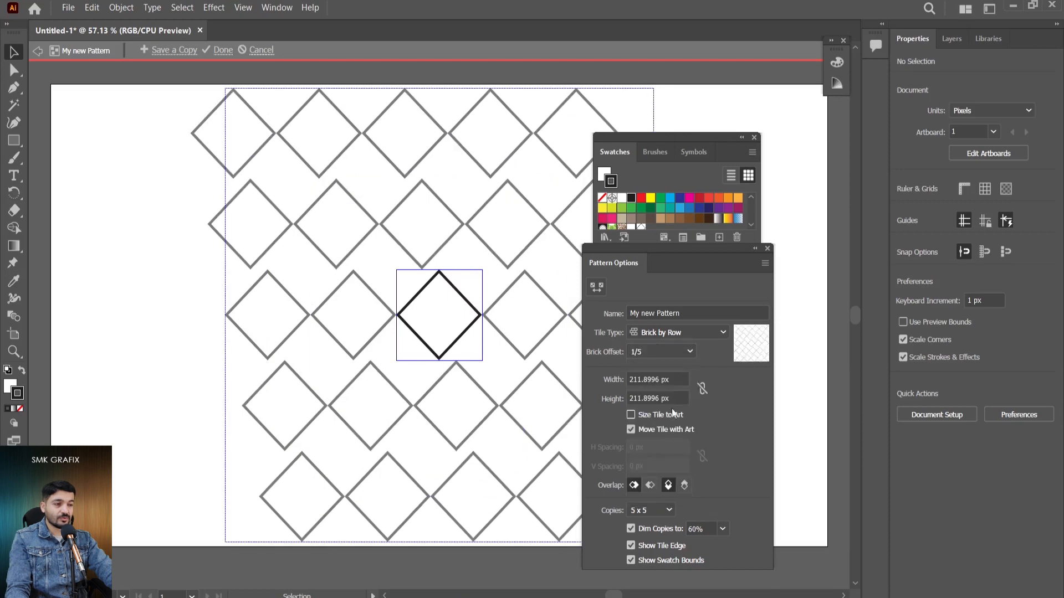
left_click(677, 354)
left_click(666, 465)
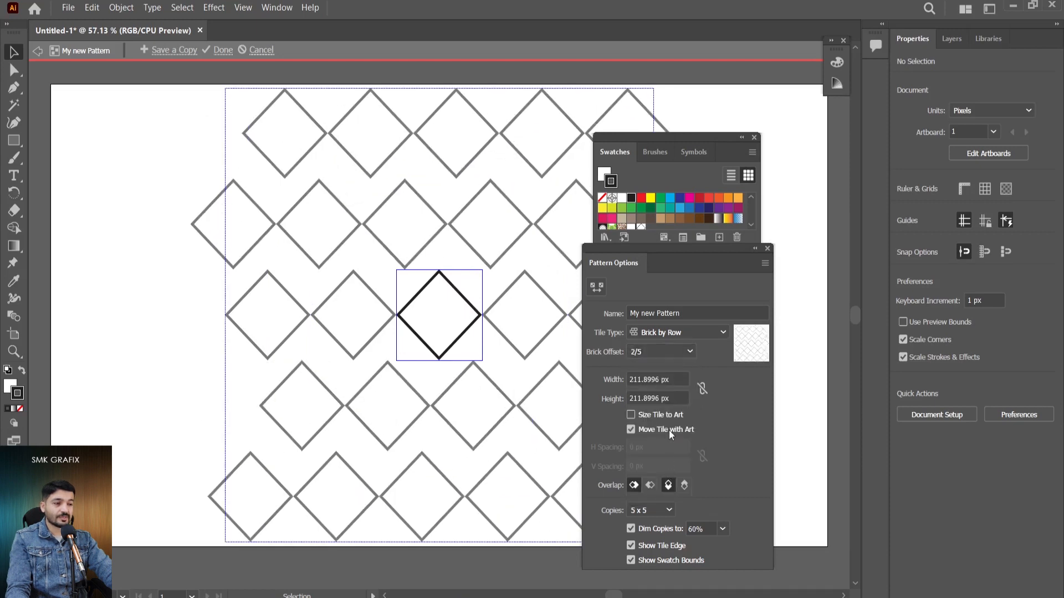
left_click(672, 354)
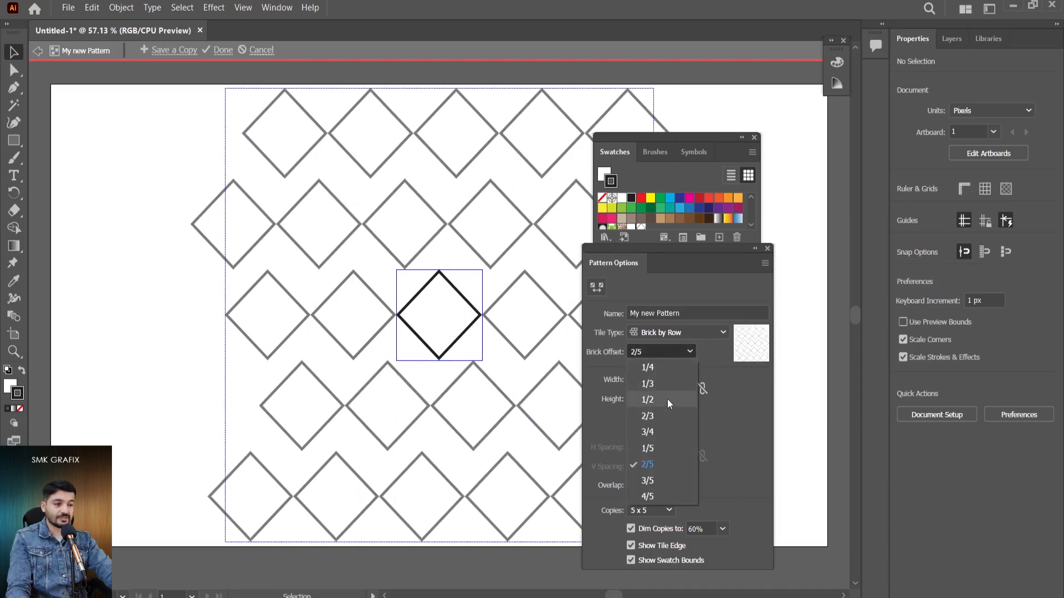
left_click(667, 397)
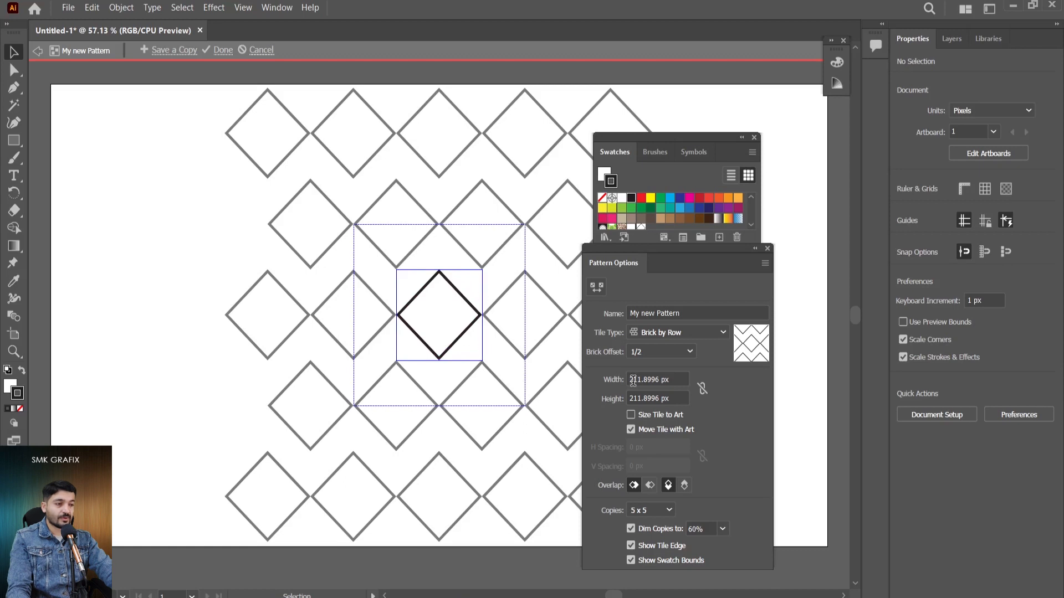
Adjust the pattern tile's width, widening the horizontal spacing and reducing it again to 214 px.
left_click_drag(670, 381, 595, 380)
key("Up")
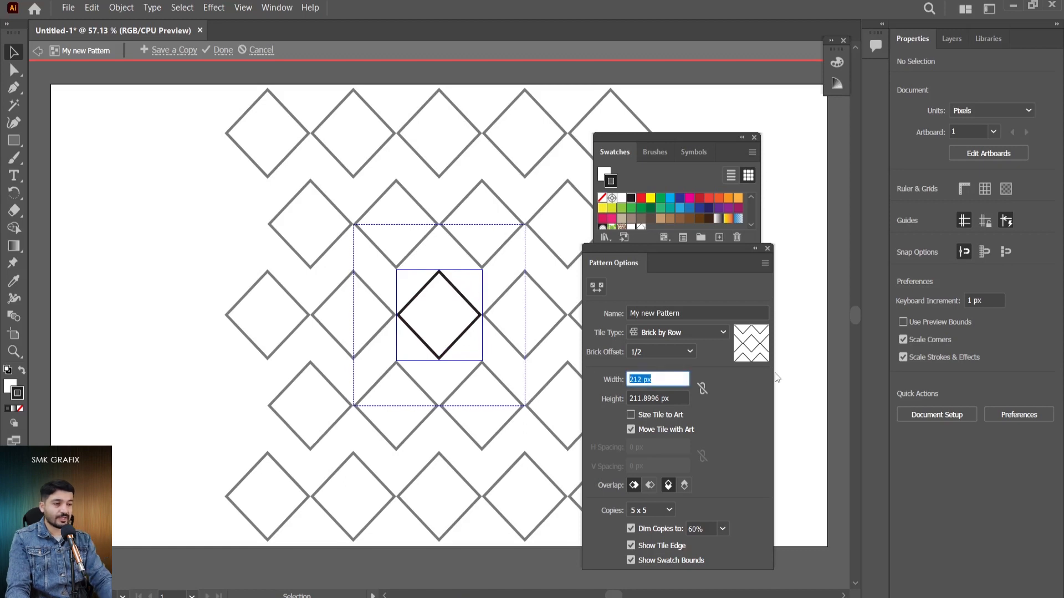
key("Up")
key("Up")
key("Up")
key("Up")
key("Up")
key("Up")
key("Up")
key("Up")
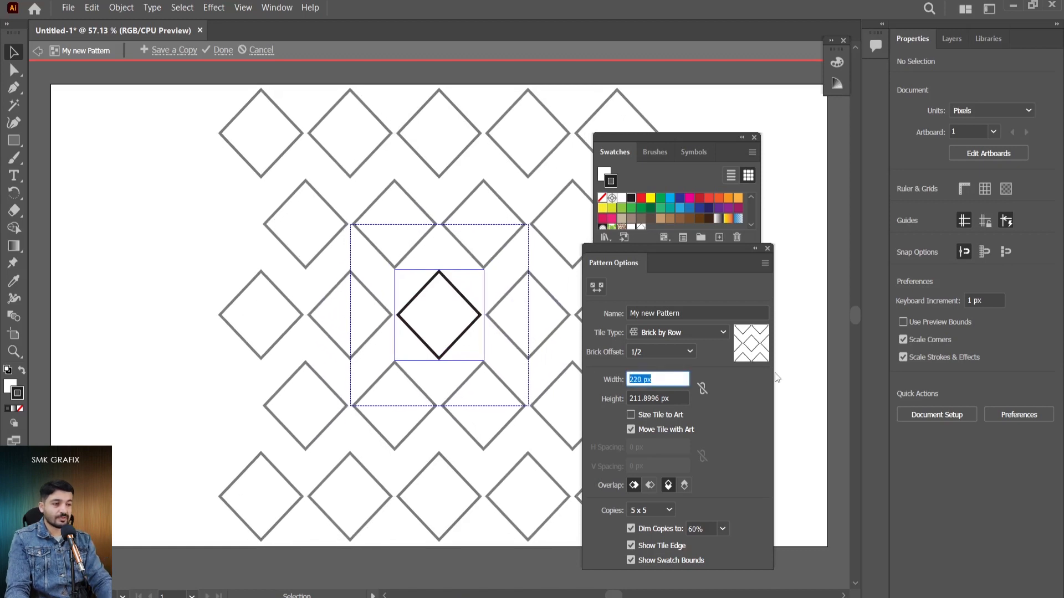
key("Up")
key("Up")
key("Down")
key("Down")
key("Down")
key("Down")
key("Down")
key("Down")
key("Down")
key("Down")
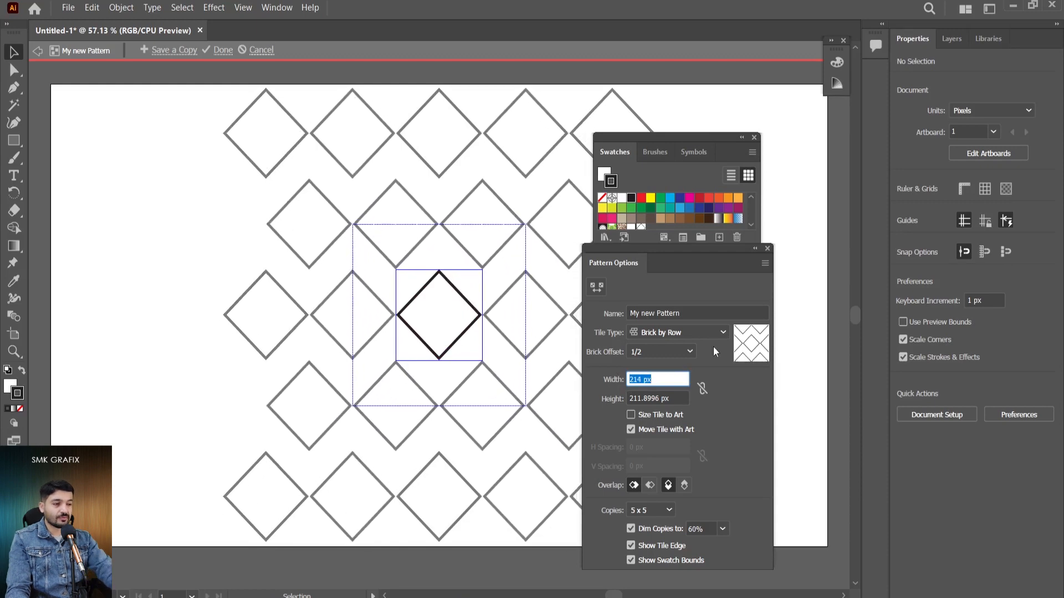
Increase the pattern tile's height to 222 px to widen the gaps between rows.
left_click(665, 399)
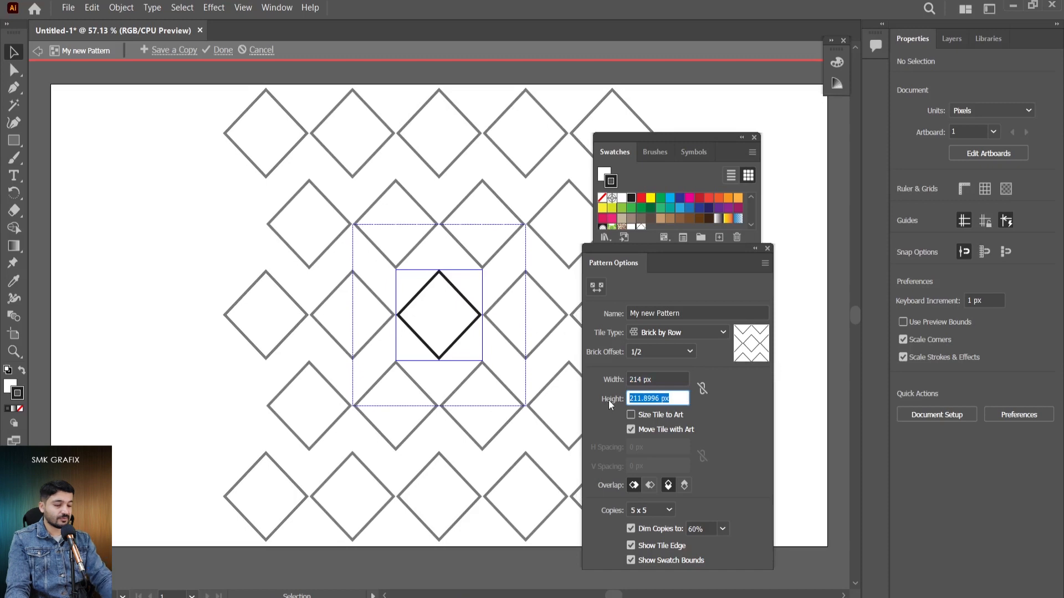
type("220")
key("Return")
key("Up")
key("Up")
key("Up")
key("Up")
key("Up")
key("Up")
key("Up")
key("Up")
key("Up")
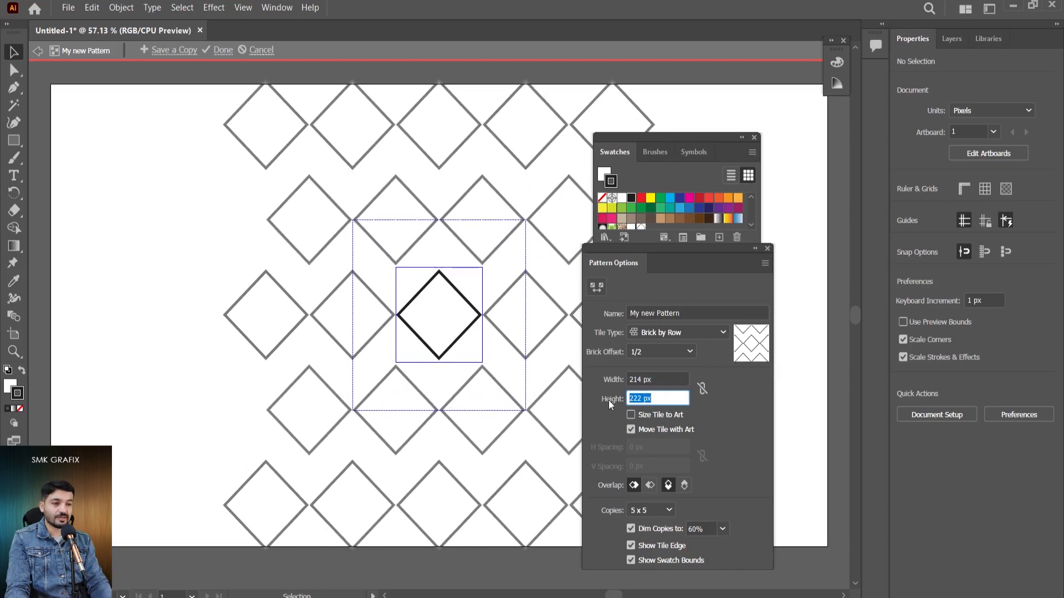
Reduce the pattern tile's height to 131 px so the diamond rows interlock closely.
key("Down")
key("Down")
key("Down")
key("Down")
key("Down")
key("Down")
key("Down")
key("Down")
key("Down")
key("Down")
key("Down")
key("Down")
key("Down")
key("Down")
key("Down")
key("Down")
key("Down")
key("Down")
key("Down")
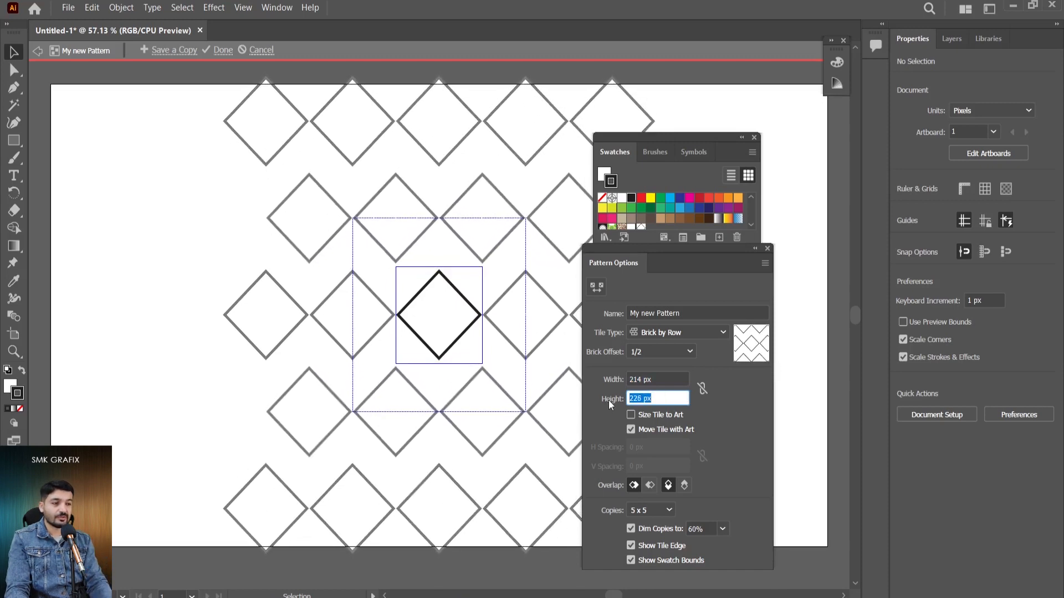
key("Down")
key("Down")
key("Down")
key("Down")
key("Down")
key("Down")
key("Down")
key("Down")
key("Down")
key("Down")
key("Down")
key("Down")
key("Down")
key("Down")
key("Down")
key("Down")
key("Down")
key("Down")
key("Down")
key("Down")
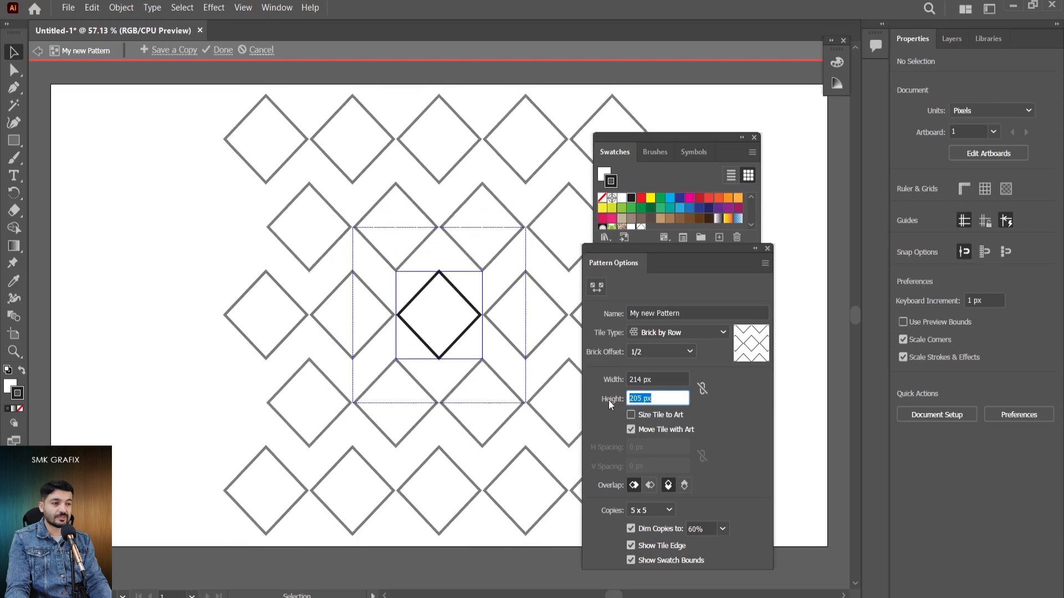
key("Down")
key("Down")
key("Down")
key("Down")
key("Down")
key("Down")
key("Down")
key("Down")
key("Down")
key("Down")
key("Down")
key("Down")
key("Down")
key("Down")
key("Down")
key("Down")
key("Down")
key("Down")
key("Down")
key("Down")
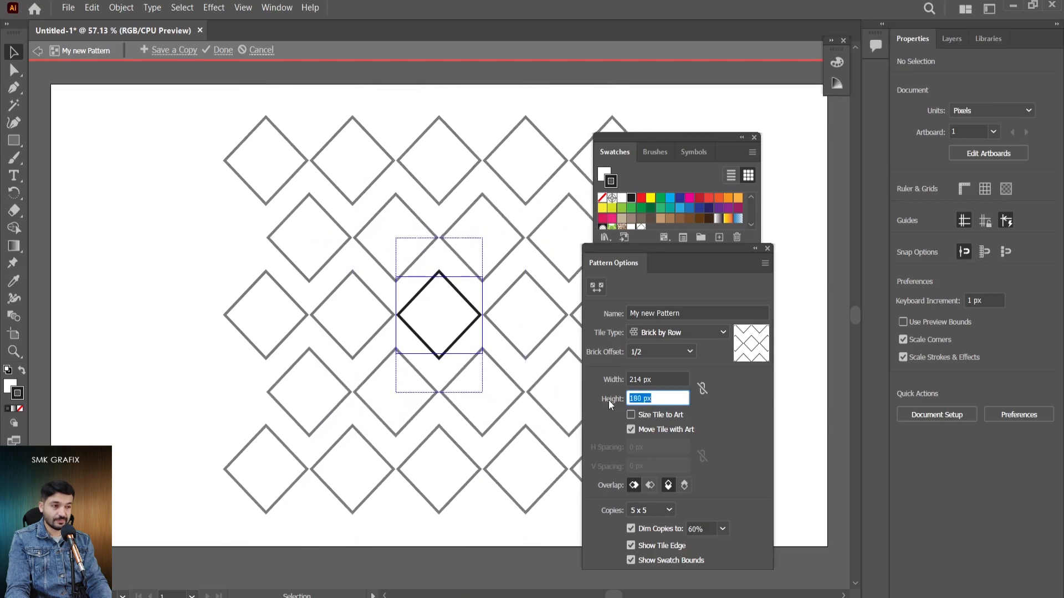
key("Down")
key("Down")
key("Down")
key("Down")
key("Down")
key("Down")
key("Down")
key("Down")
key("Down")
key("Down")
key("Down")
key("Down")
key("Down")
key("Down")
key("Down")
key("Down")
key("Down")
key("Down")
key("Down")
key("Down")
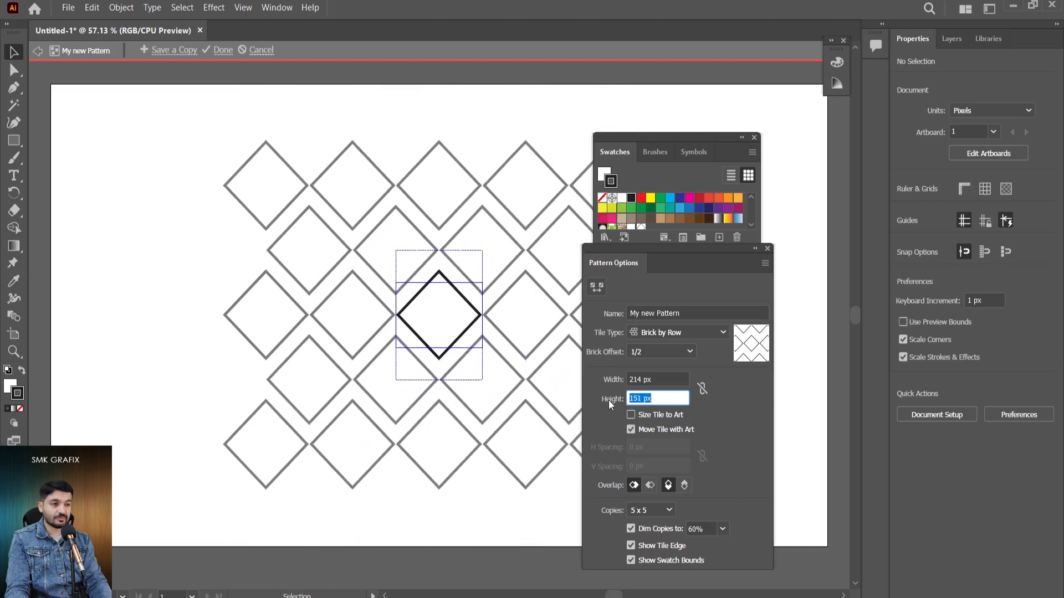
key("Down")
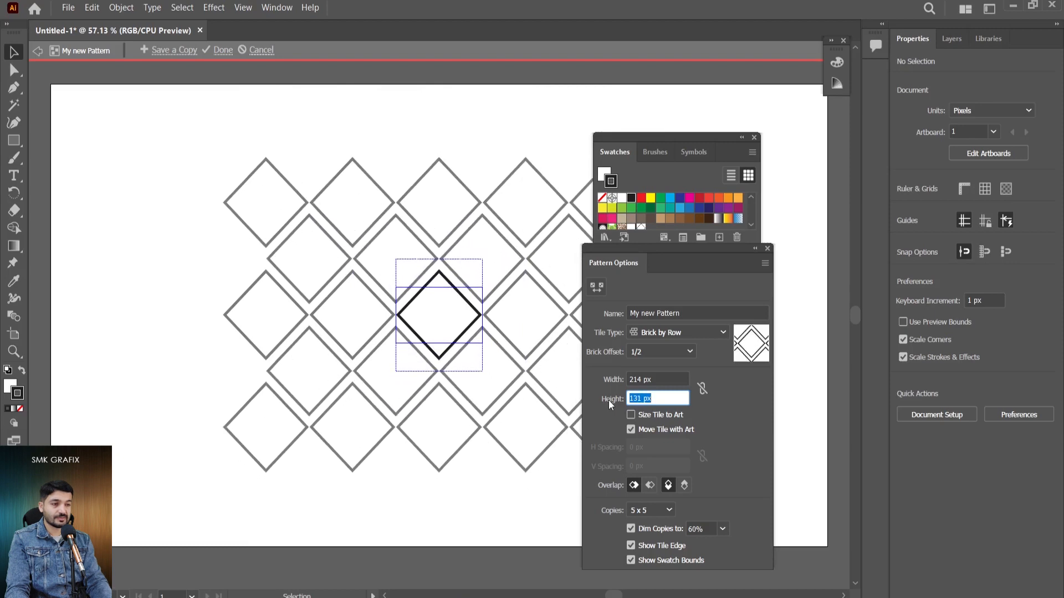
left_click(745, 419)
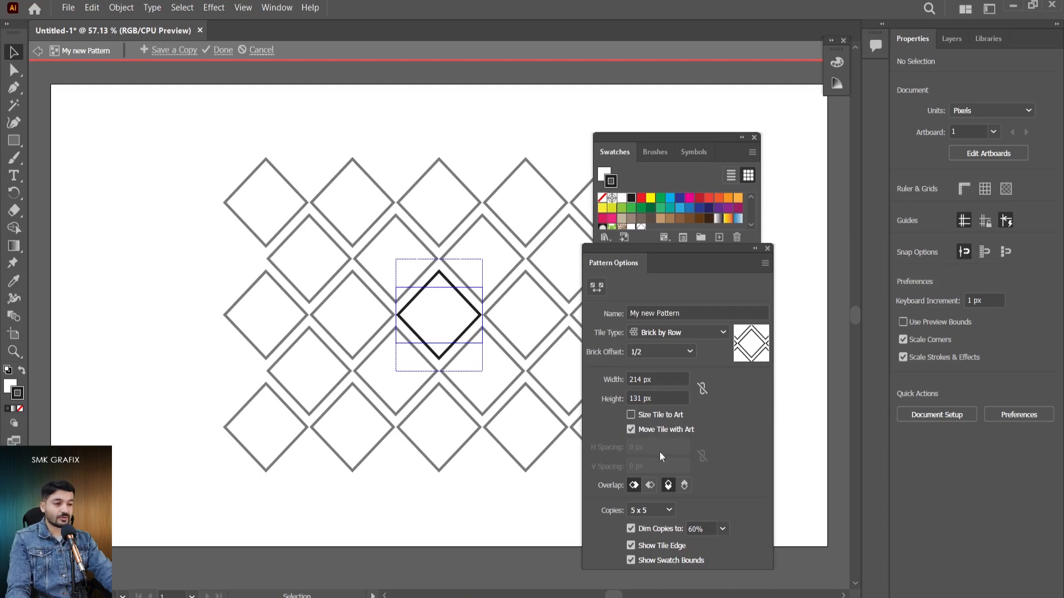
Size the tile to the art, and try a wider horizontal spacing before returning it to 0 px.
left_click(631, 415)
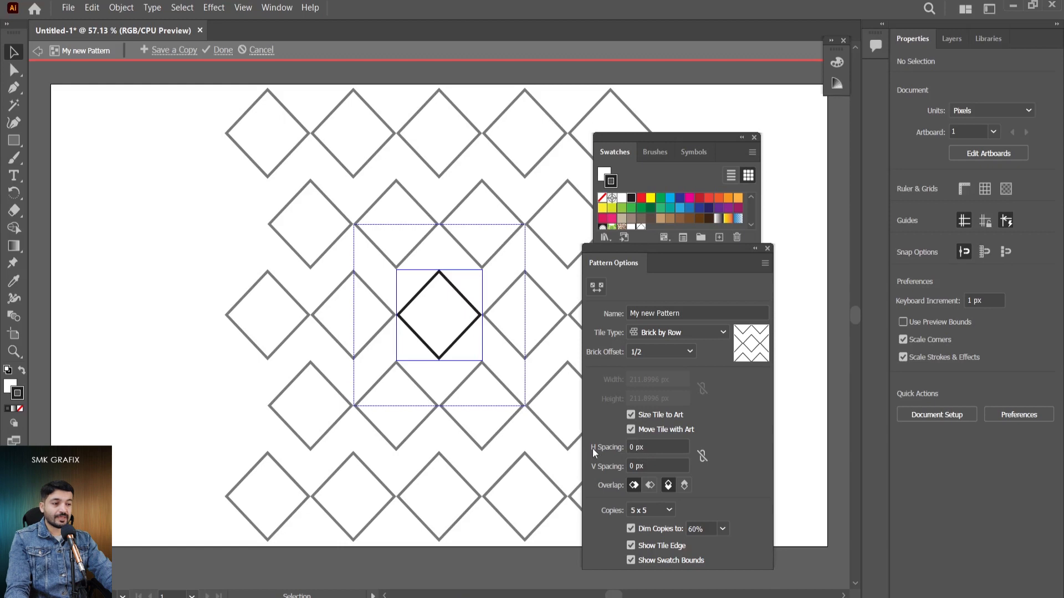
left_click(635, 448)
key("Up")
key("Up")
key("Up")
key("Up")
key("Up")
key("Up")
key("Up")
key("Up")
key("Up")
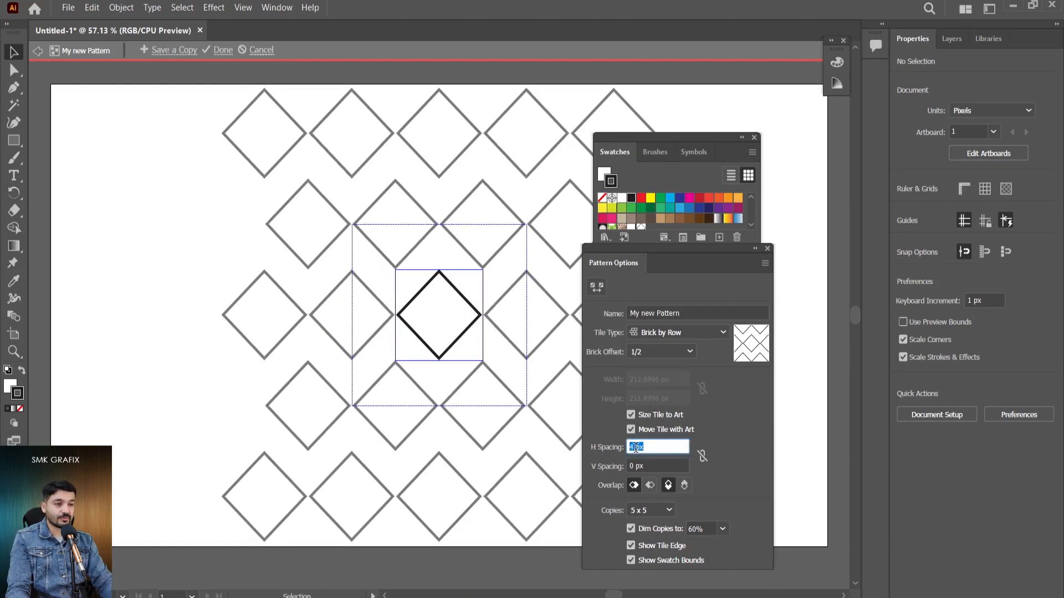
key("Down")
key("Down")
key("Down")
key("Down")
key("Down")
key("Down")
key("Down")
key("Down")
key("Down")
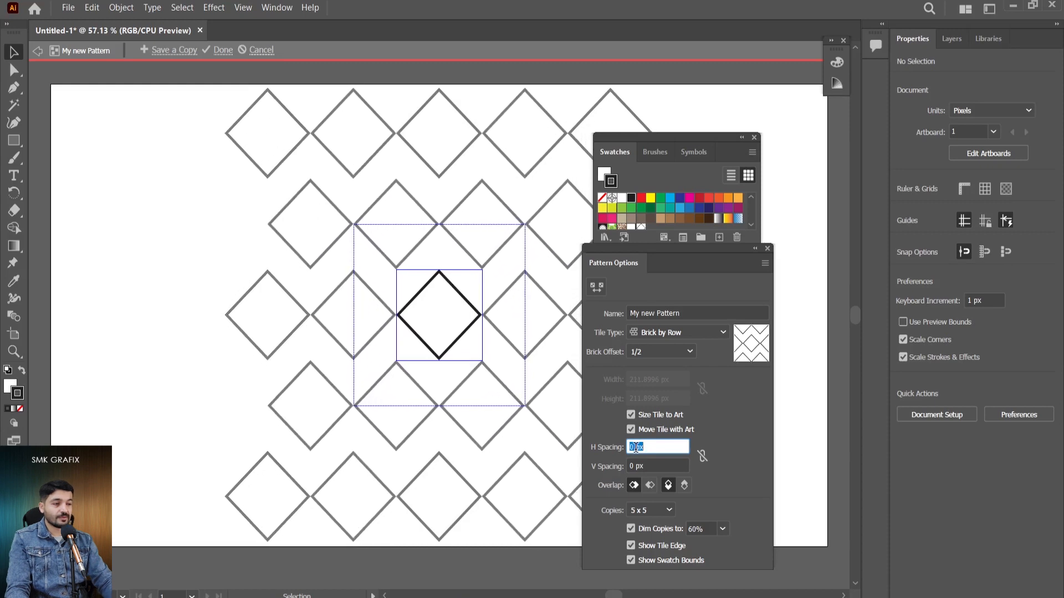
Try increasing the vertical spacing to widen the gaps between the diamond rows.
left_click(666, 464)
key("Up")
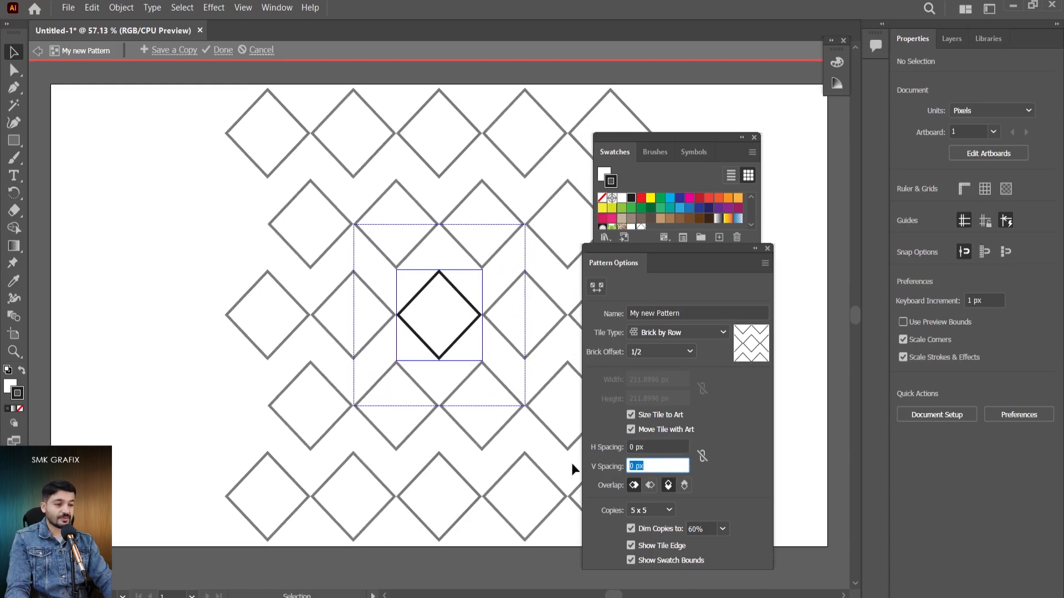
key("Up")
key("Up")
key("Up")
key("Up")
key("Up")
key("Up")
key("Up")
key("Up")
key("Up")
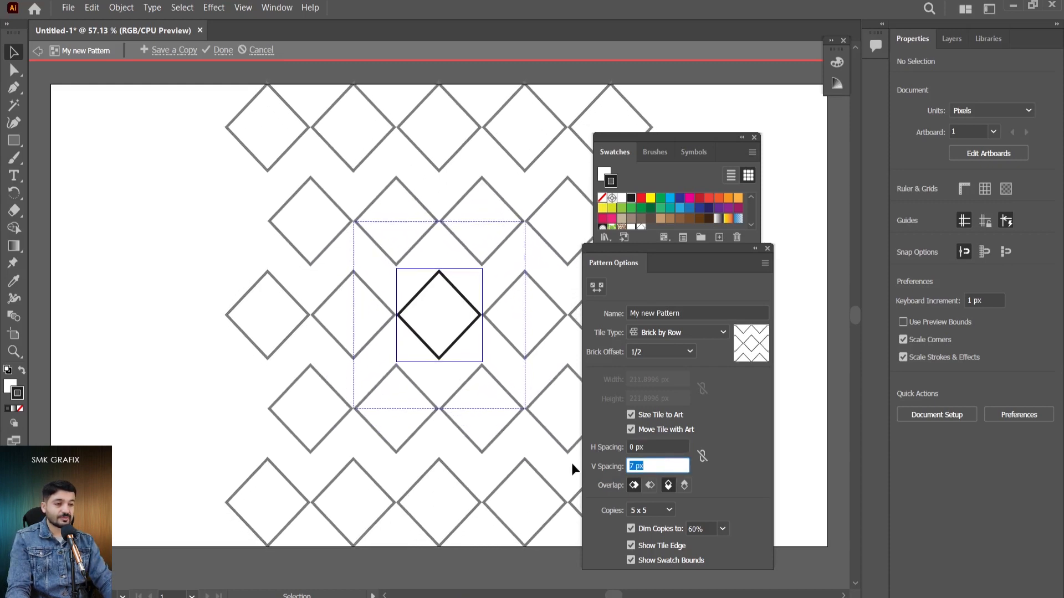
Reduce the pattern's vertical spacing to -80 px so the diamond rows nest closely together.
key("Down")
key("Down")
key("Down")
key("Down")
key("Down")
key("Down")
key("Down")
key("Down")
key("Down")
key("Down")
key("Down")
key("Down")
key("Down")
key("Down")
key("Down")
key("Down")
key("Down")
key("Down")
key("Down")
key("Down")
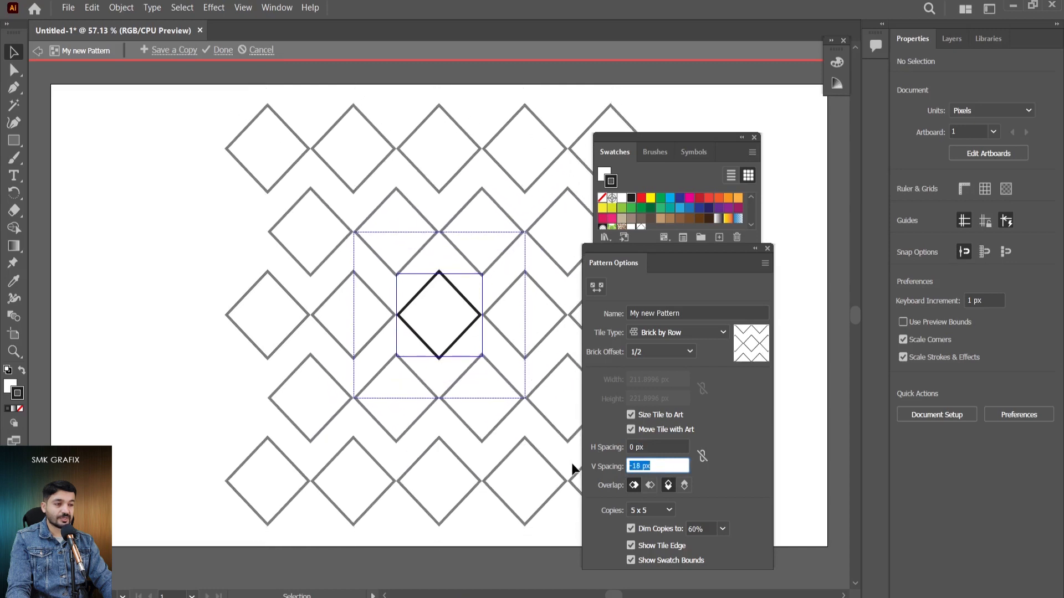
key("Down")
key("Down")
key("Down")
key("Down")
key("Down")
key("Down")
key("Down")
key("Down")
key("Down")
key("Down")
key("Down")
key("Down")
key("Down")
key("Down")
key("Down")
key("Down")
key("Down")
key("Down")
key("Down")
key("Down")
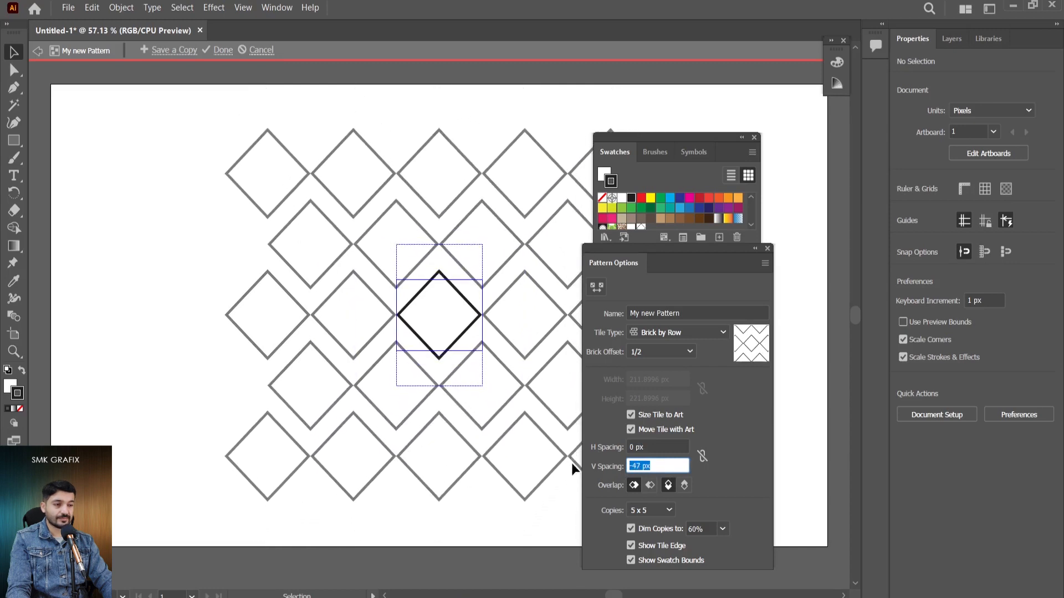
key("Down")
key("Down")
key("Down")
key("Down")
key("Down")
key("Down")
key("Down")
key("Down")
key("Down")
key("Down")
key("Down")
key("Down")
key("Down")
key("Down")
key("Down")
key("Down")
key("Down")
key("Down")
key("Down")
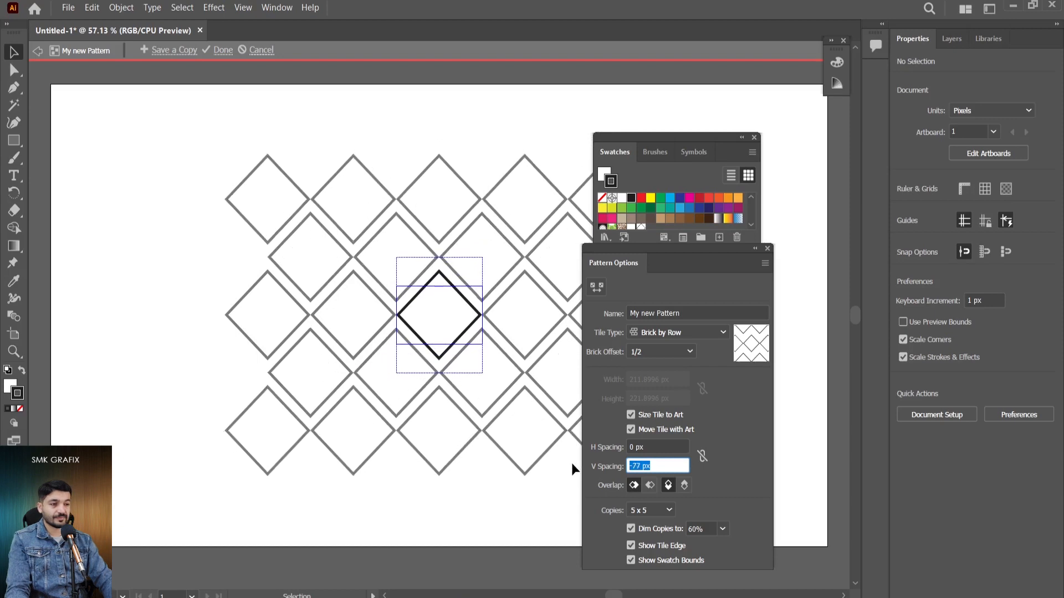
key("Return")
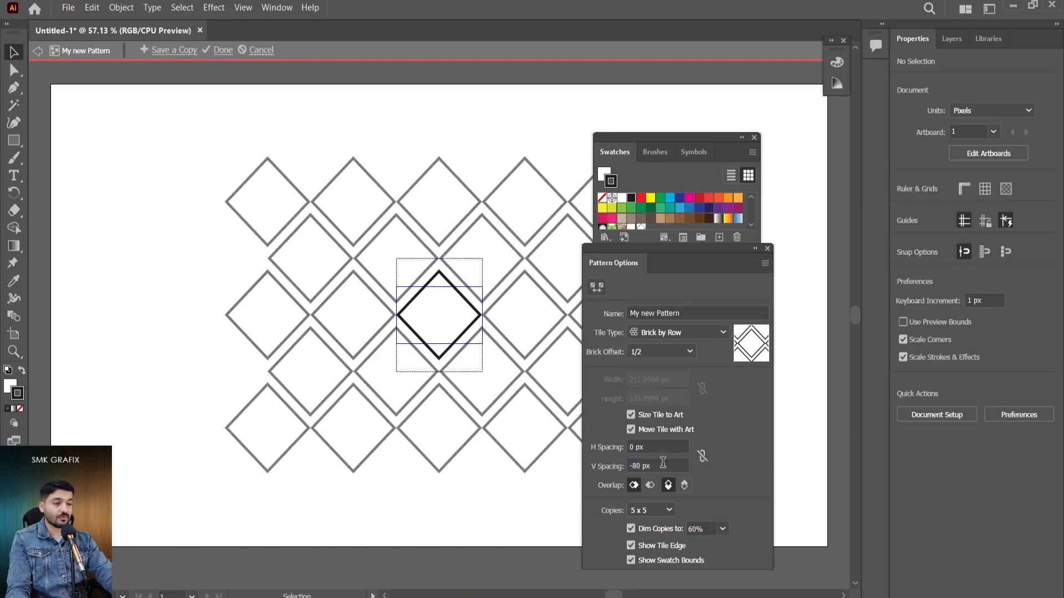
Switch the tile type to Brick by Column and set the overlap to right in front and top in front.
left_click(704, 332)
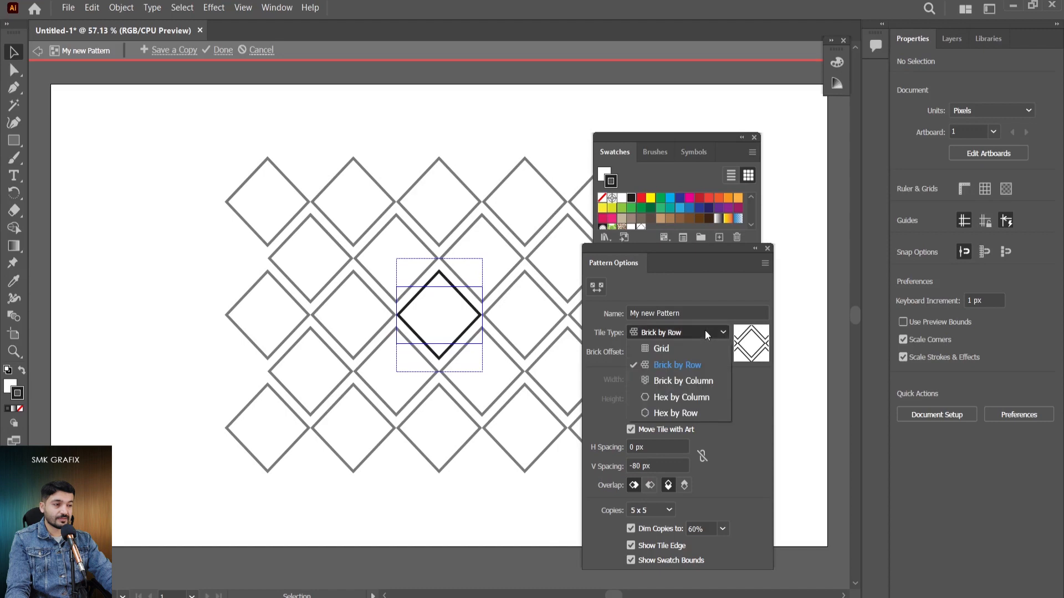
left_click(681, 381)
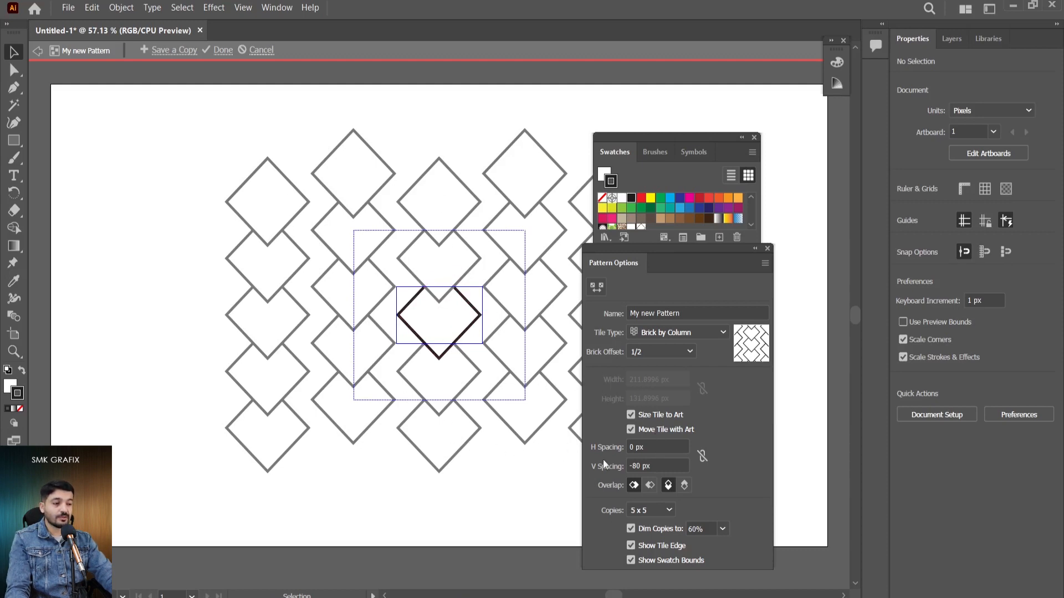
left_click(649, 486)
left_click(686, 485)
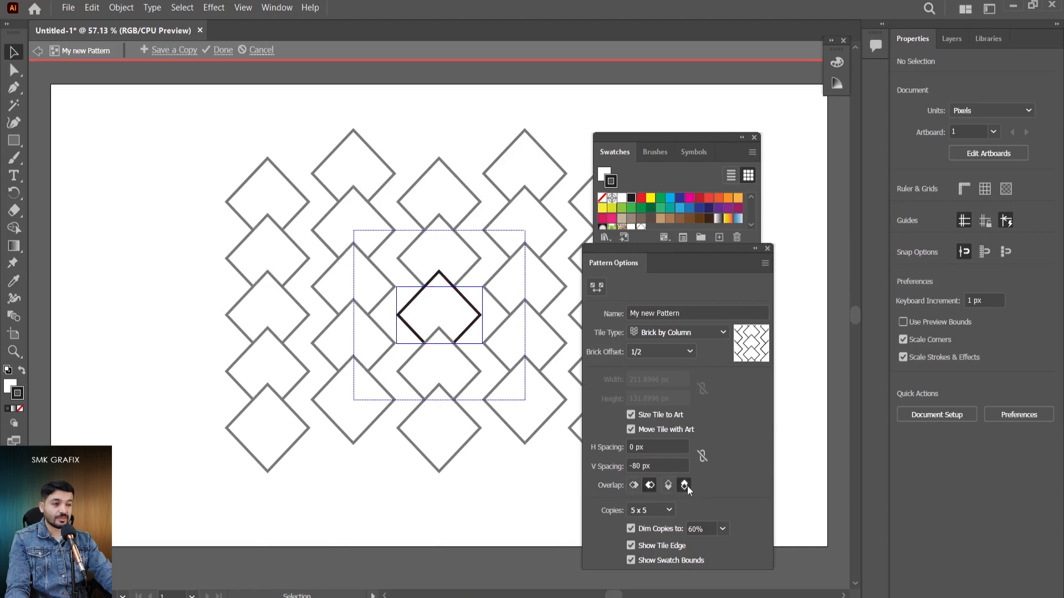
left_click(673, 487)
left_click(685, 486)
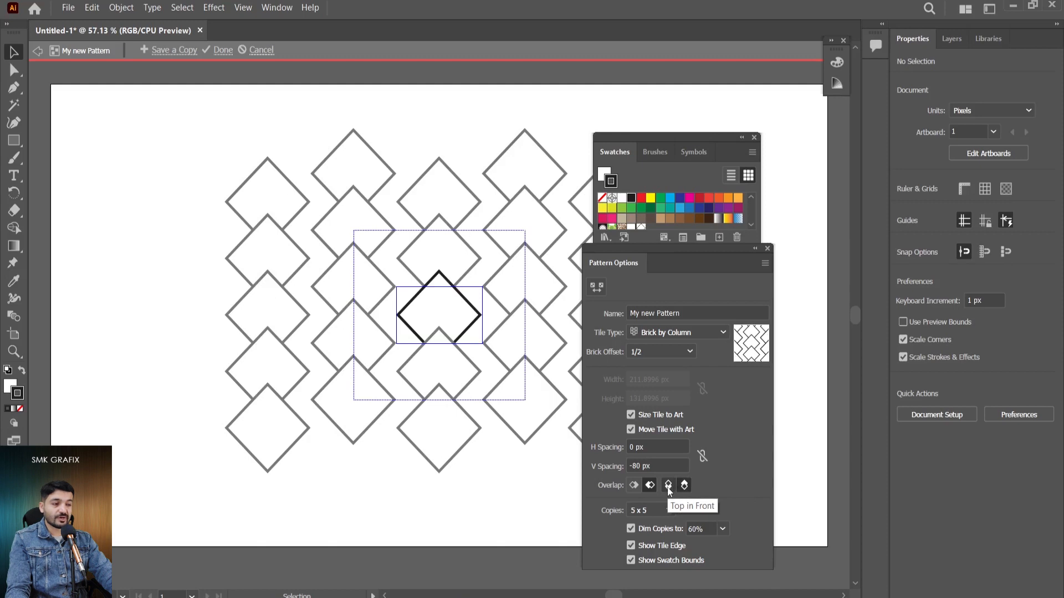
left_click(669, 491)
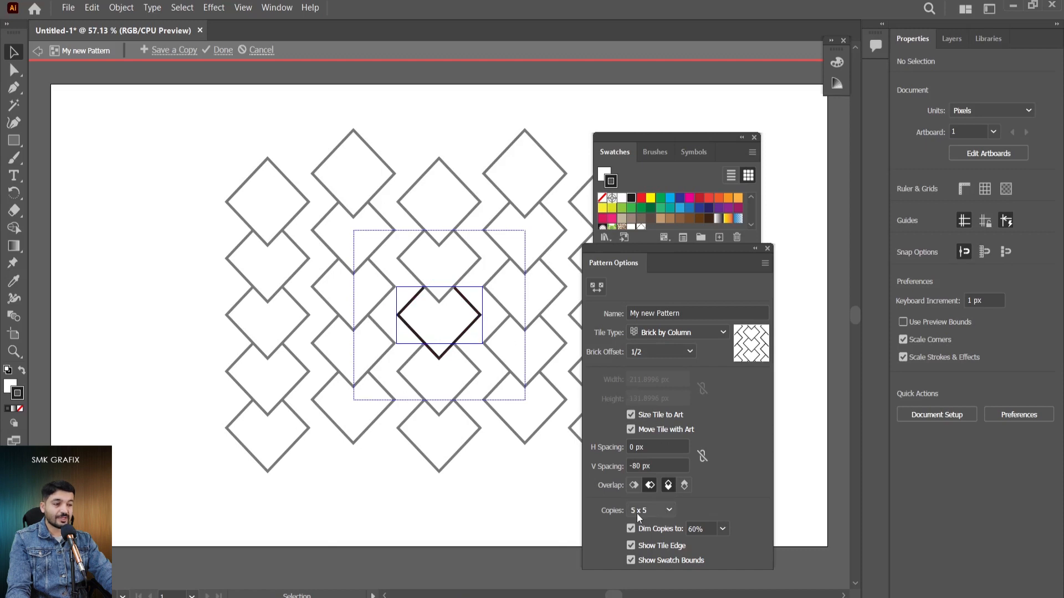
Try 7 x 3 preview copies of the pattern, and set the copies to 7 x 5.
left_click(664, 512)
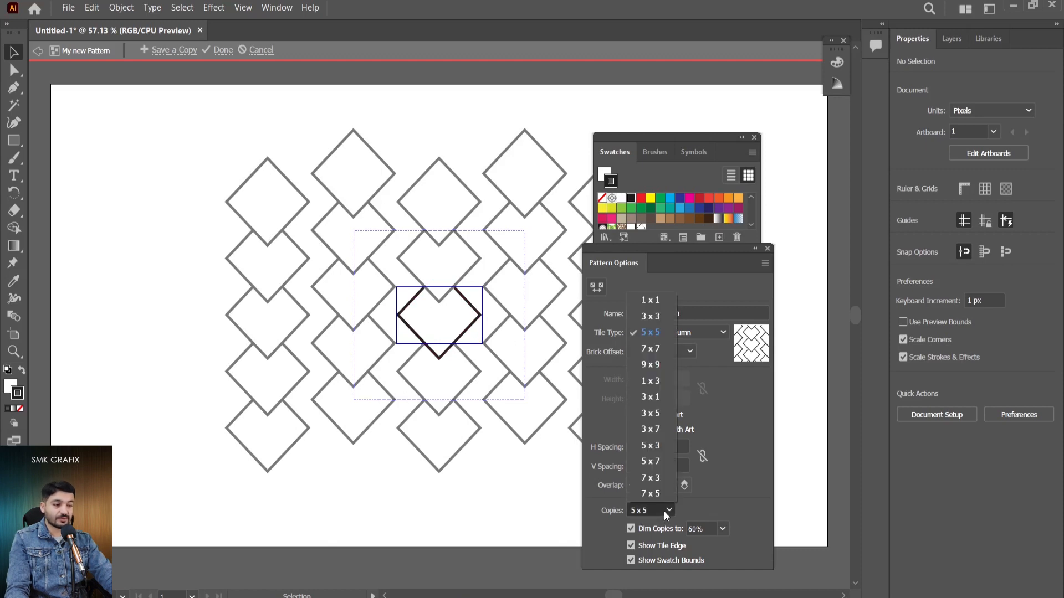
left_click(662, 481)
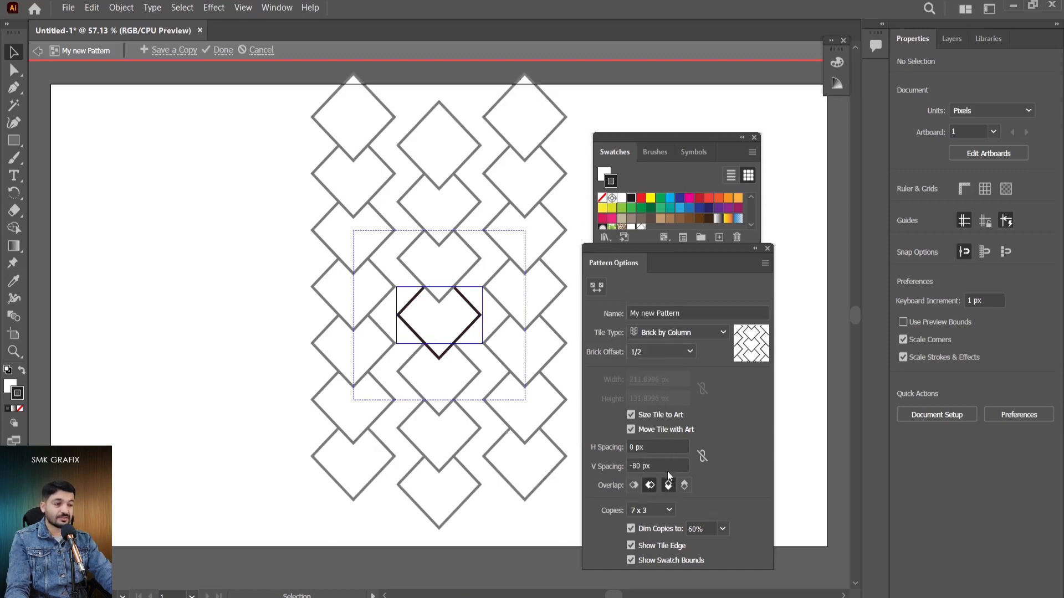
left_click(662, 508)
left_click(659, 496)
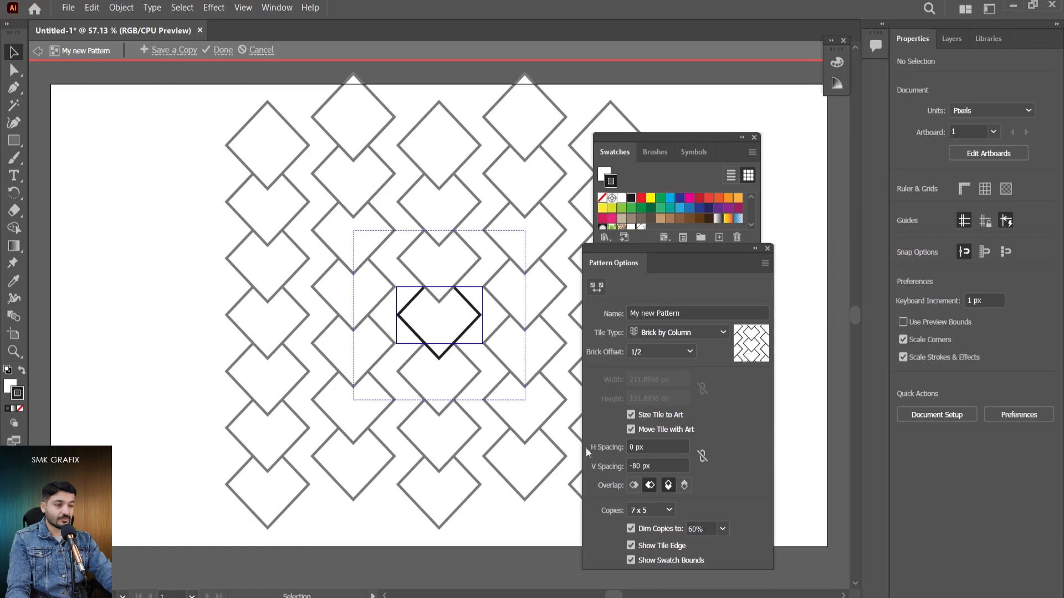
Try dimming the pattern copies to 40%, and set the dimming to 20% with the tile edge shown.
left_click(724, 529)
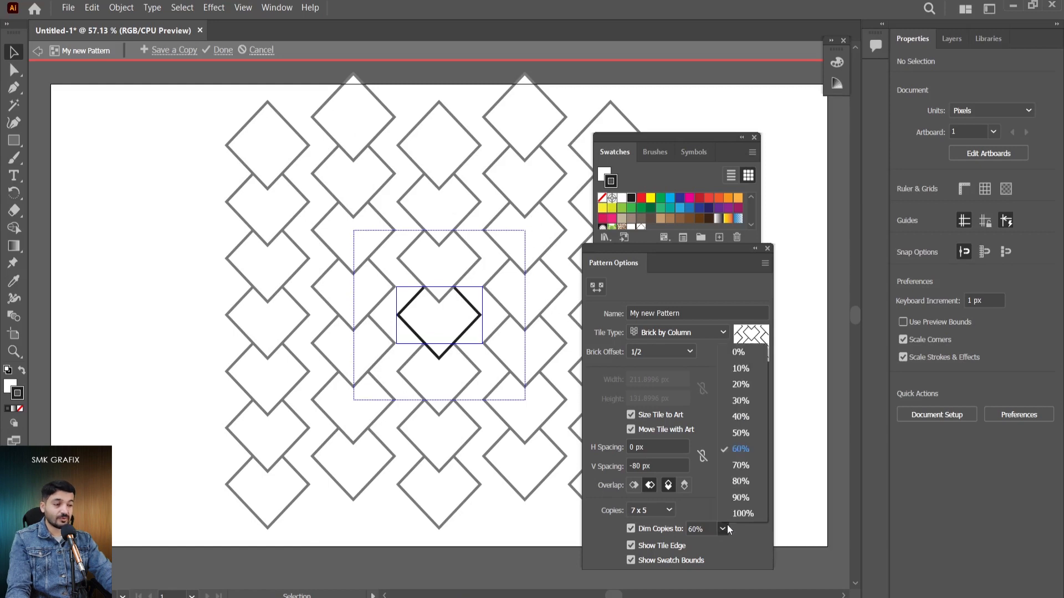
left_click(737, 420)
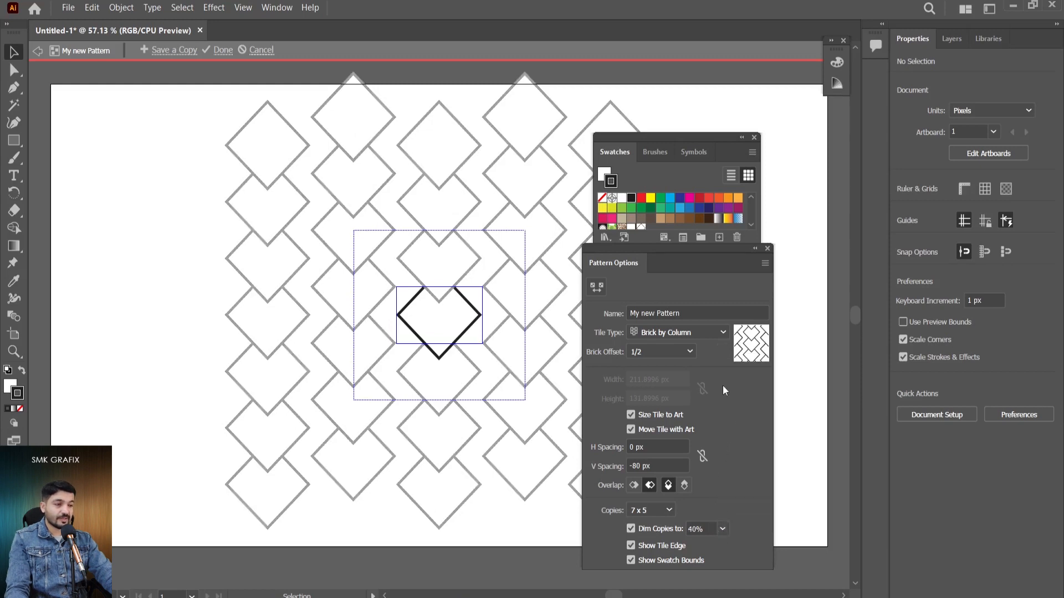
left_click(724, 527)
left_click(742, 375)
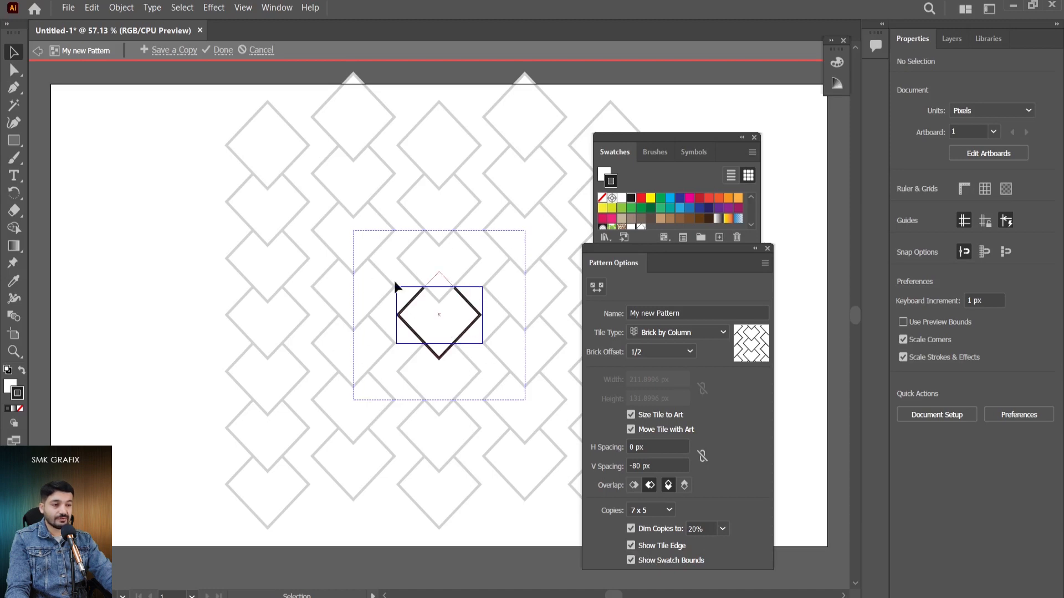
left_click(630, 545)
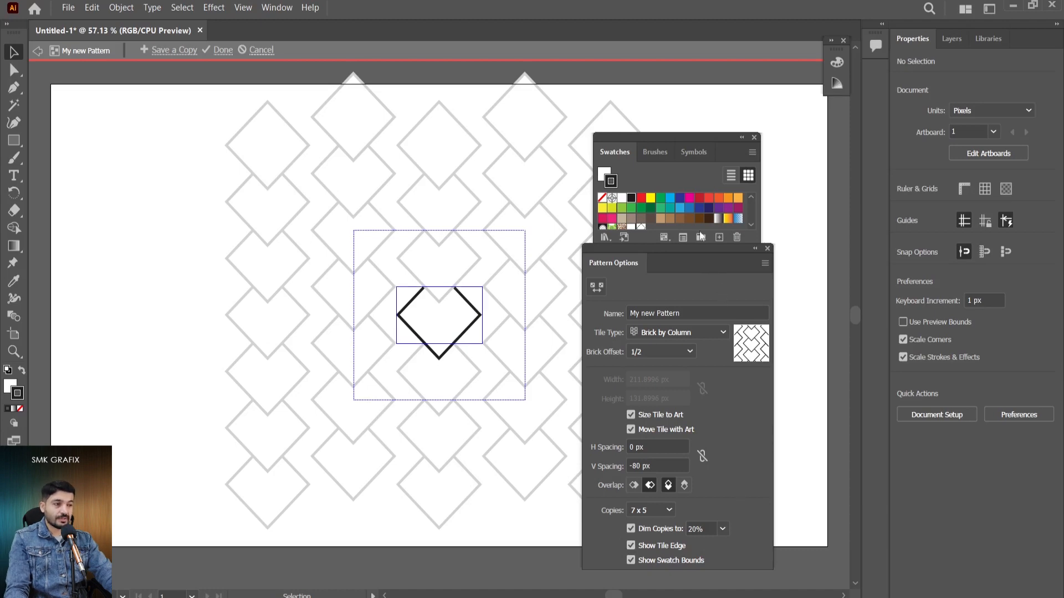
Rearrange the swatch and pattern option windows, close the pattern options, and exit pattern editing mode.
mouse_move(683, 153)
left_mouse_down()
mouse_move(632, 134)
mouse_move(591, 136)
left_mouse_up()
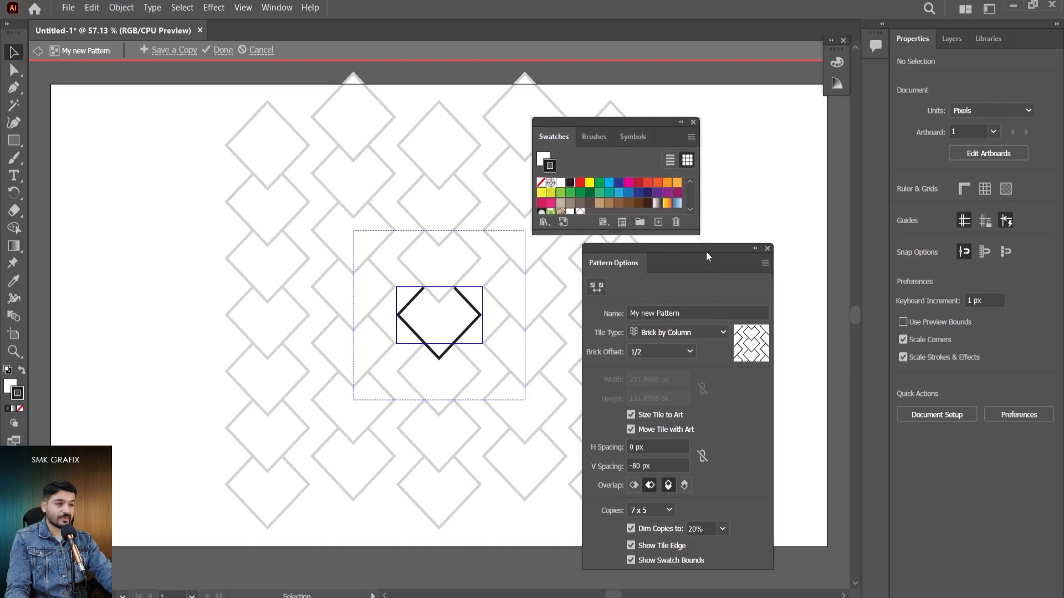
left_click_drag(706, 250, 629, 270)
scroll(599, 195, "down", 2)
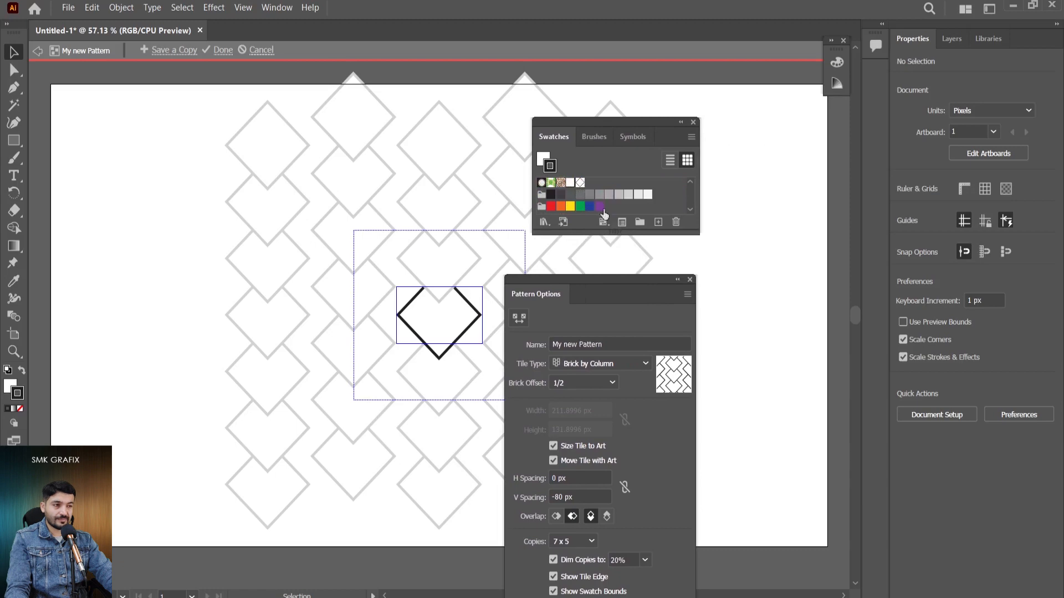
left_click(690, 279)
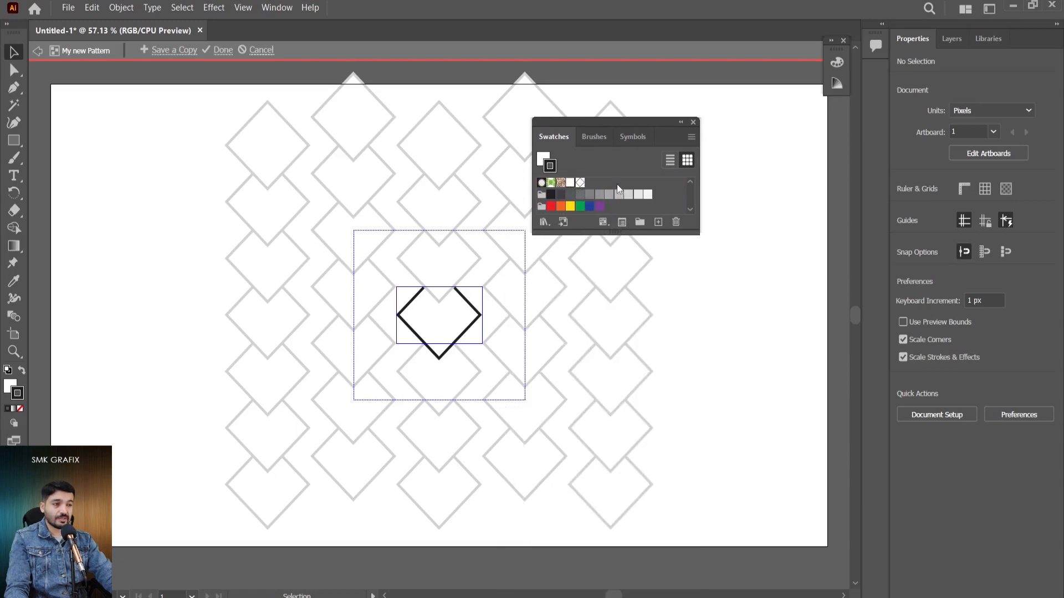
left_click(38, 51)
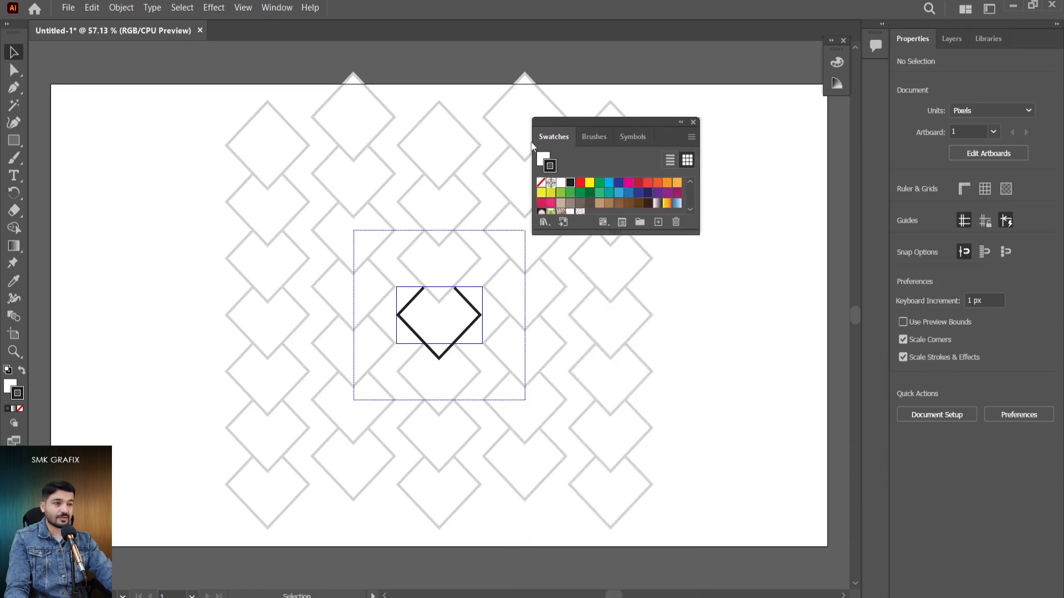
Look for the new diamond pattern among the swatches and collapse the swatch window.
scroll(580, 202, "down", 2)
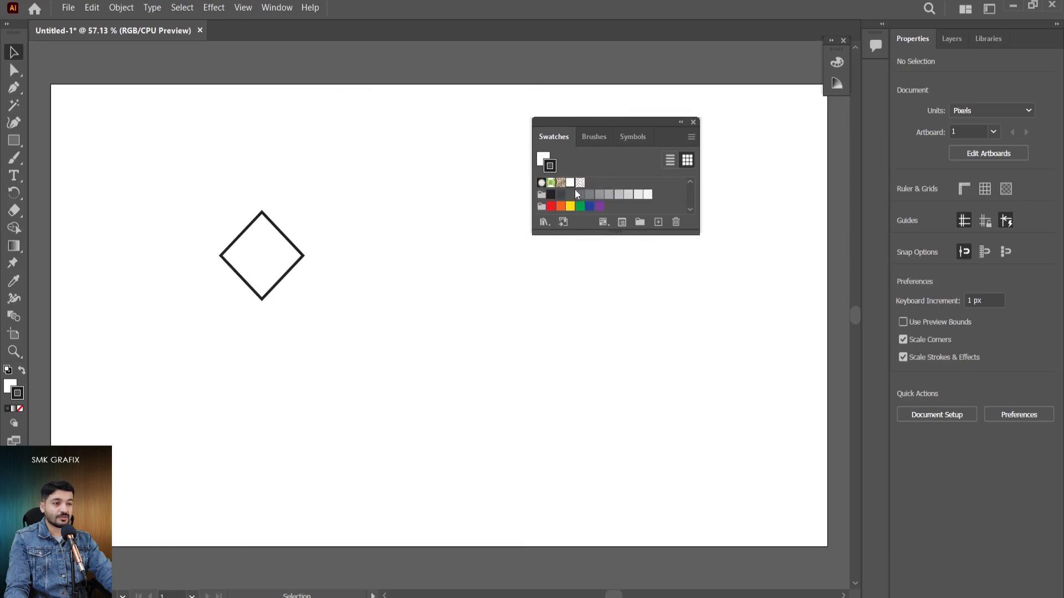
scroll(574, 188, "up", 2)
scroll(599, 205, "down", 2)
left_click(681, 122)
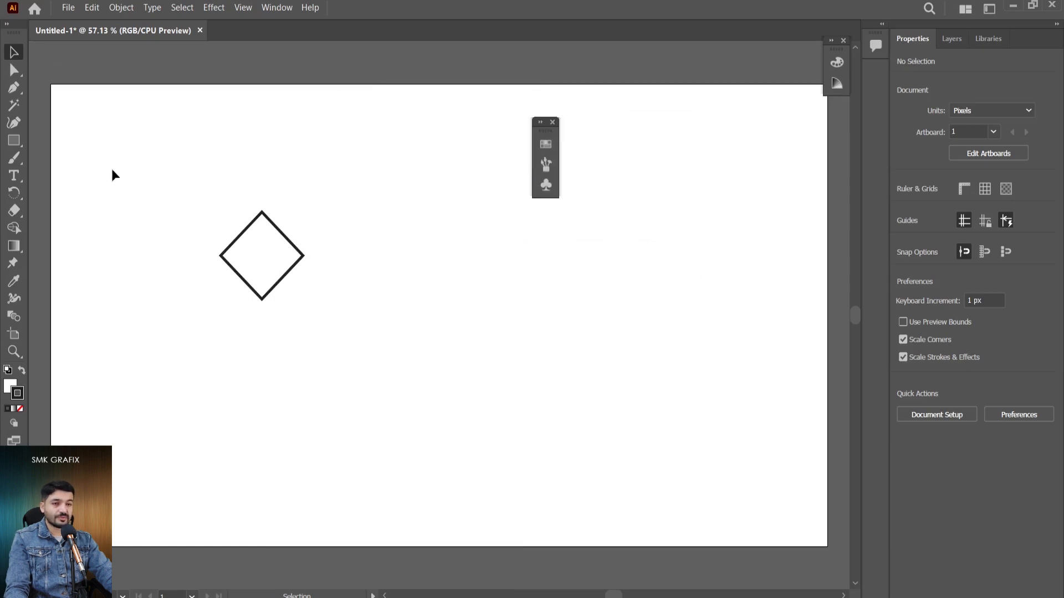
Draw a rectangle about 1141 by 640 px beside the diamond and fill it with the new diamond pattern swatch.
left_click(14, 140)
left_click_drag(310, 235, 771, 508)
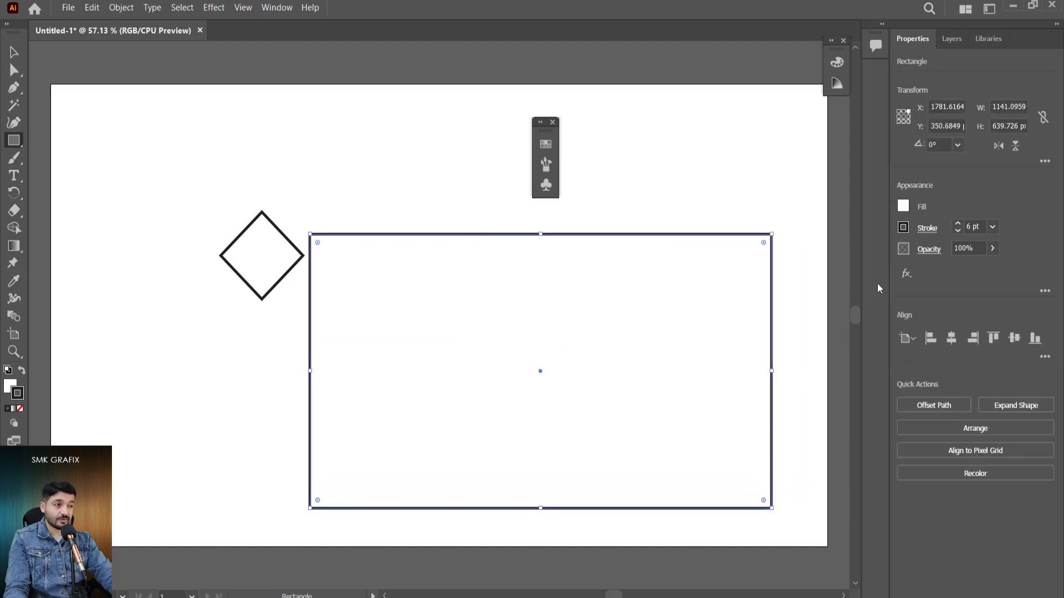
left_click(904, 208)
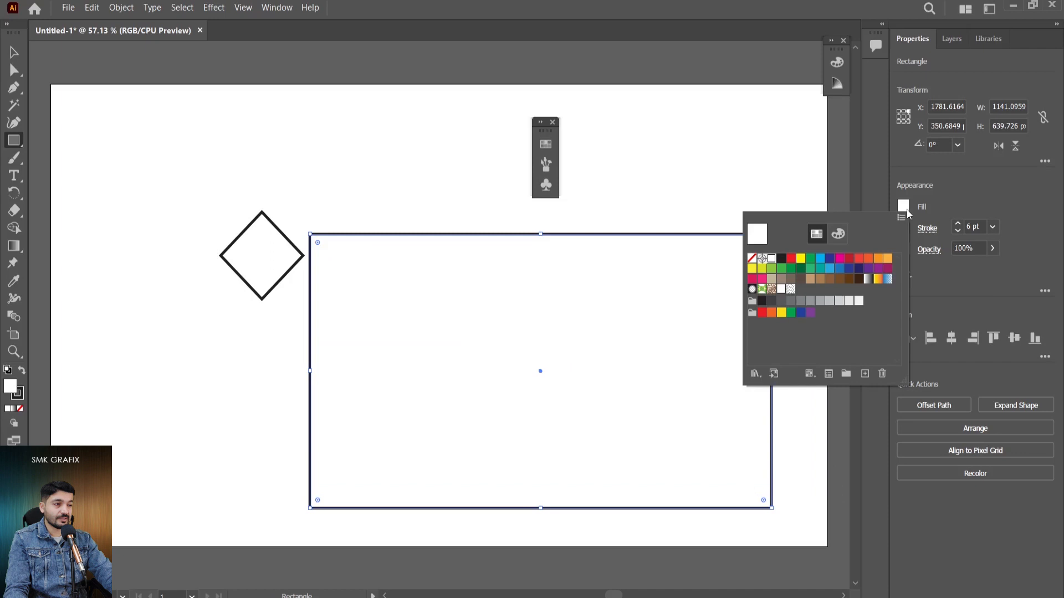
left_click(790, 290)
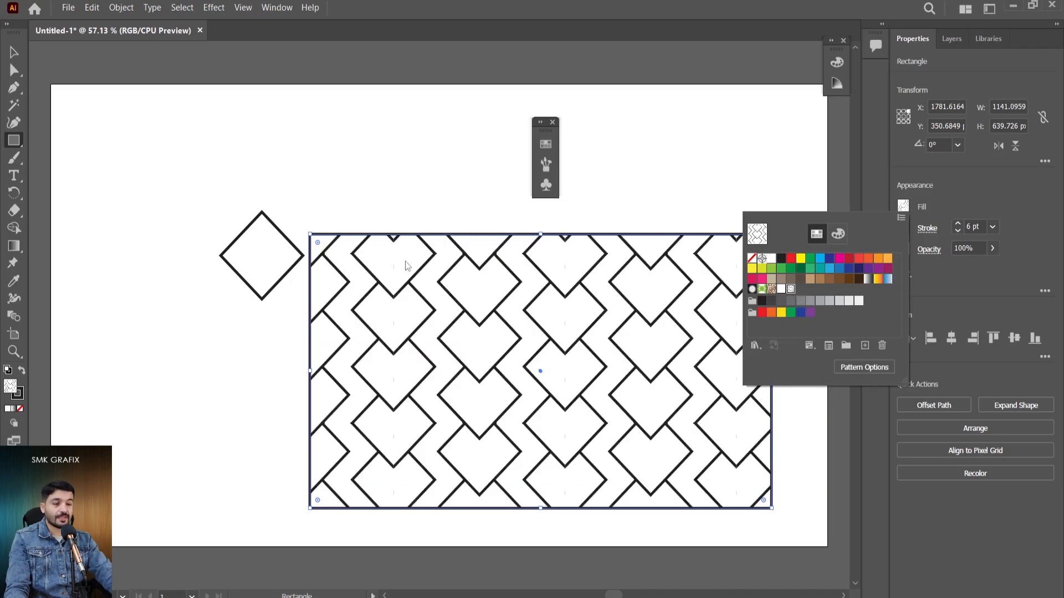
Undo the pattern fill and the rectangle, and delete the original diamond to empty the artboard.
left_click(14, 52)
left_click_drag(720, 213, 642, 297)
key("ctrl+z")
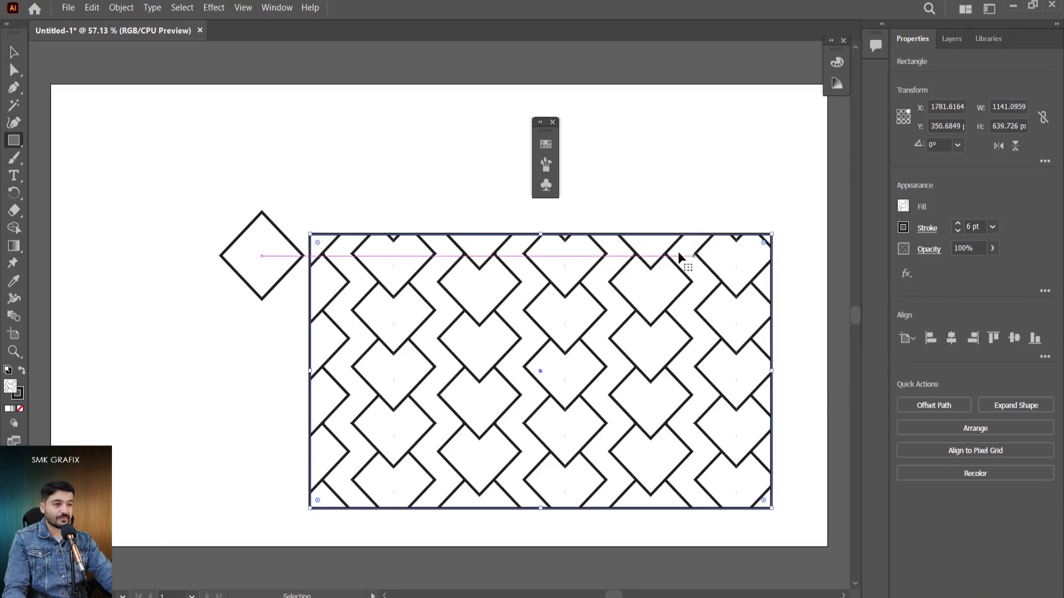
key("ctrl+z")
left_click(14, 53)
left_click_drag(446, 211, 202, 374)
key("Delete")
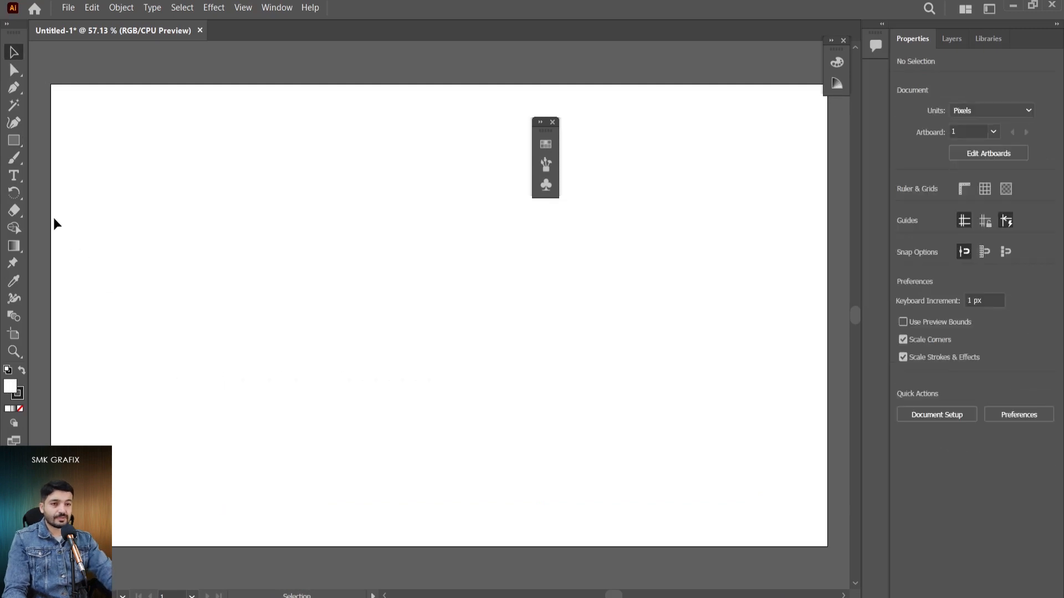
Draw a hexagon about 184 px wide and 160 px high with the Polygon tool on the empty artboard.
left_click(14, 141)
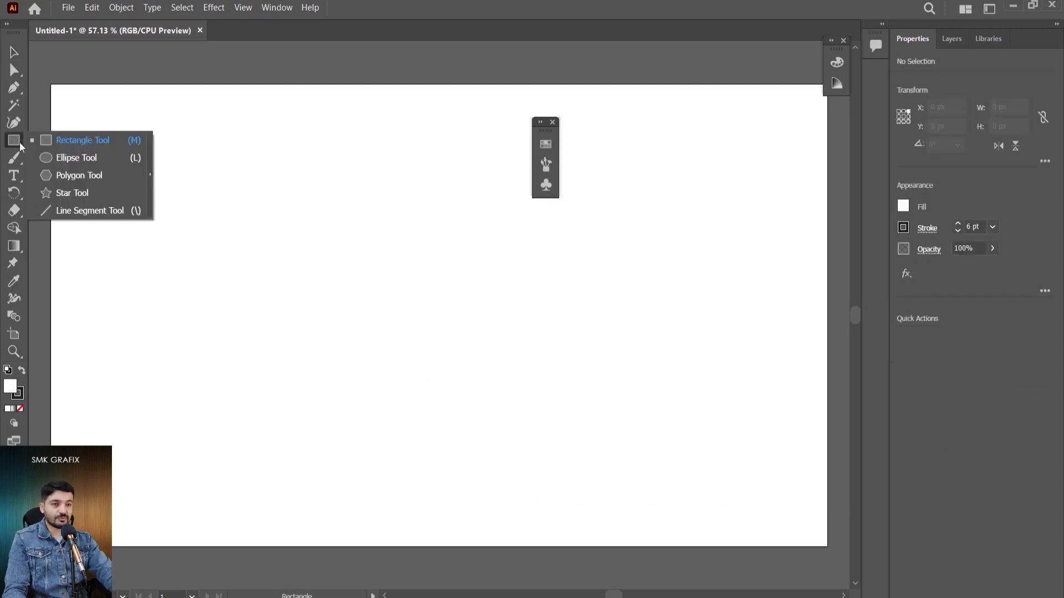
left_click(71, 175)
left_click_drag(229, 242, 255, 272)
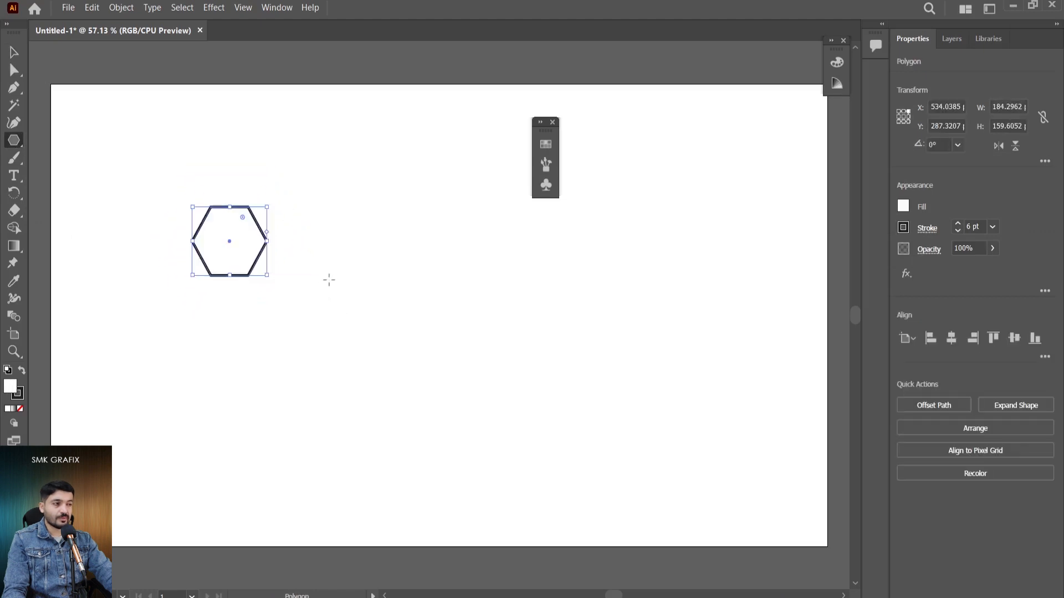
Give the hexagon an orange stroke (DB8200) and no fill.
left_click(903, 228)
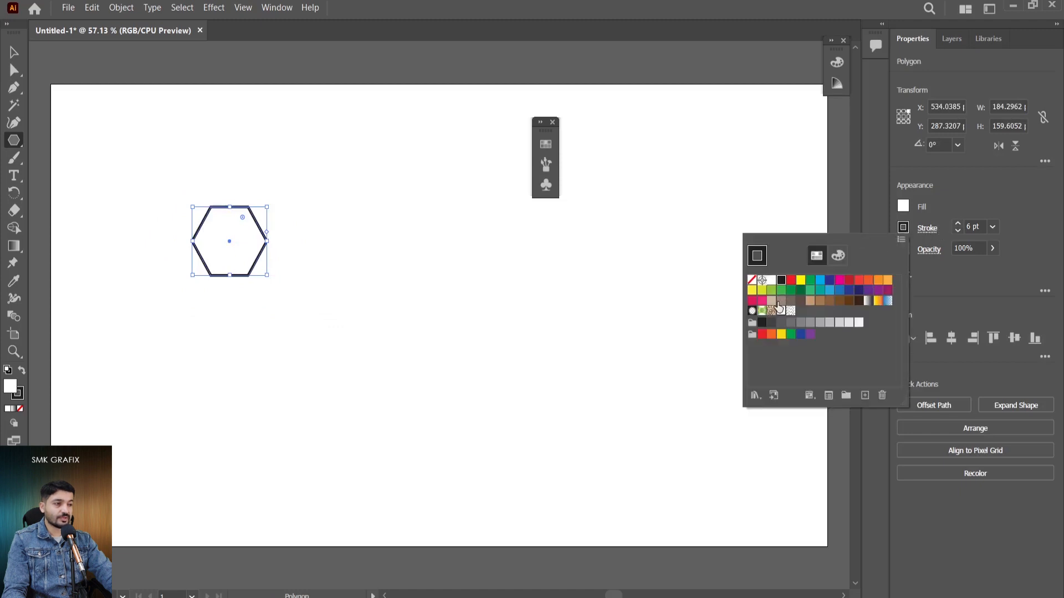
left_click(880, 283)
double_click(10, 386)
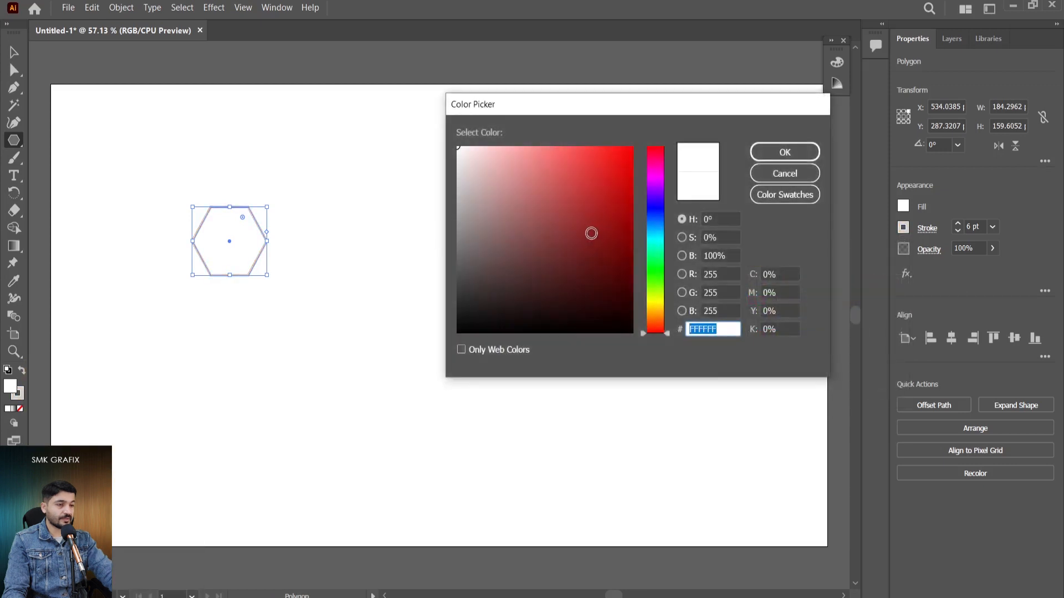
left_click_drag(662, 317, 662, 313)
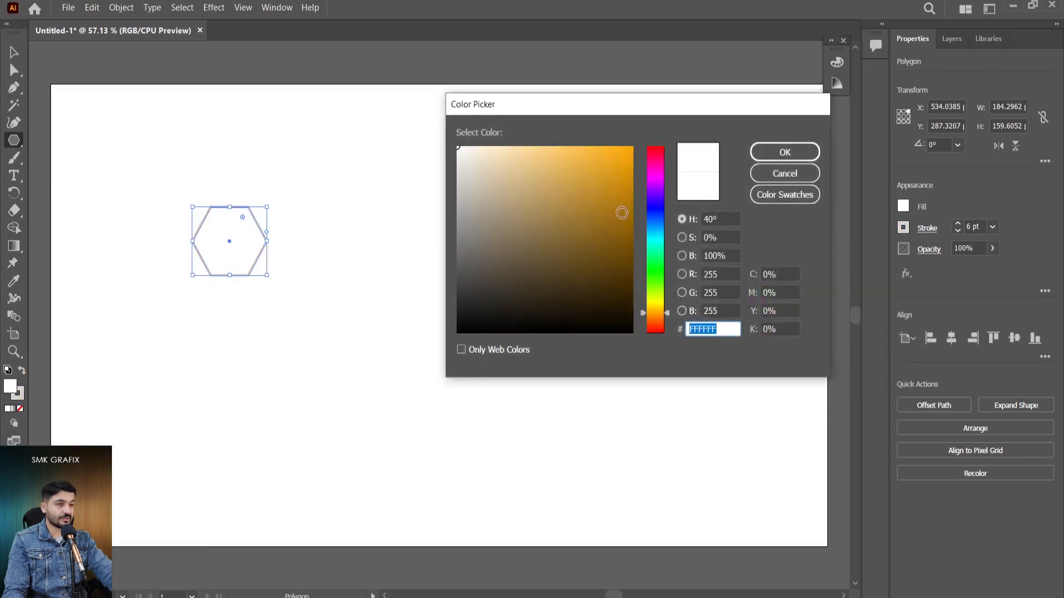
mouse_move(621, 213)
left_mouse_down()
mouse_move(651, 206)
mouse_move(657, 172)
left_mouse_up()
left_click(659, 315)
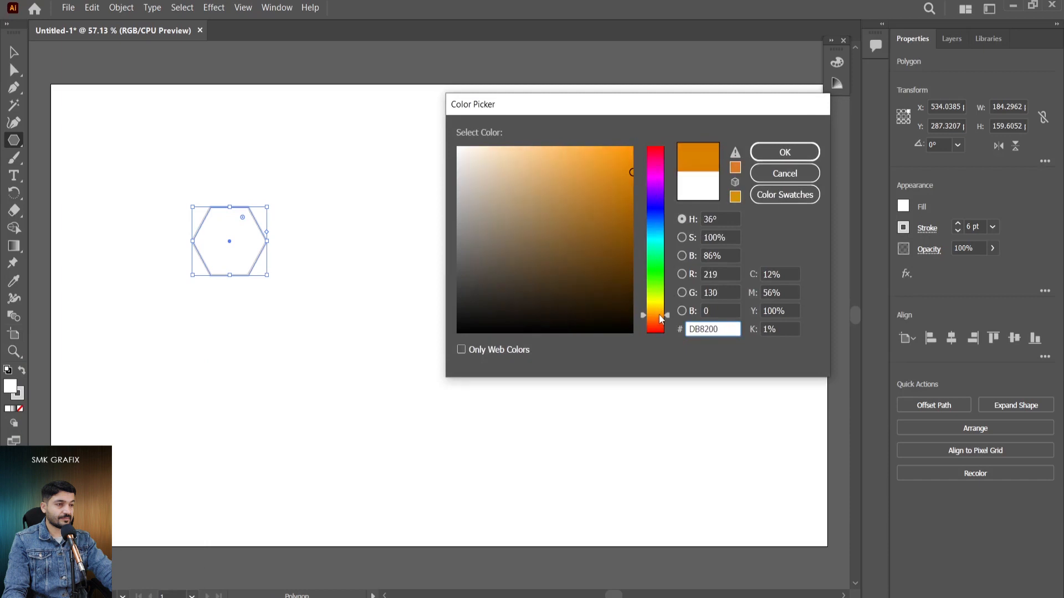
left_click(784, 152)
left_click(22, 369)
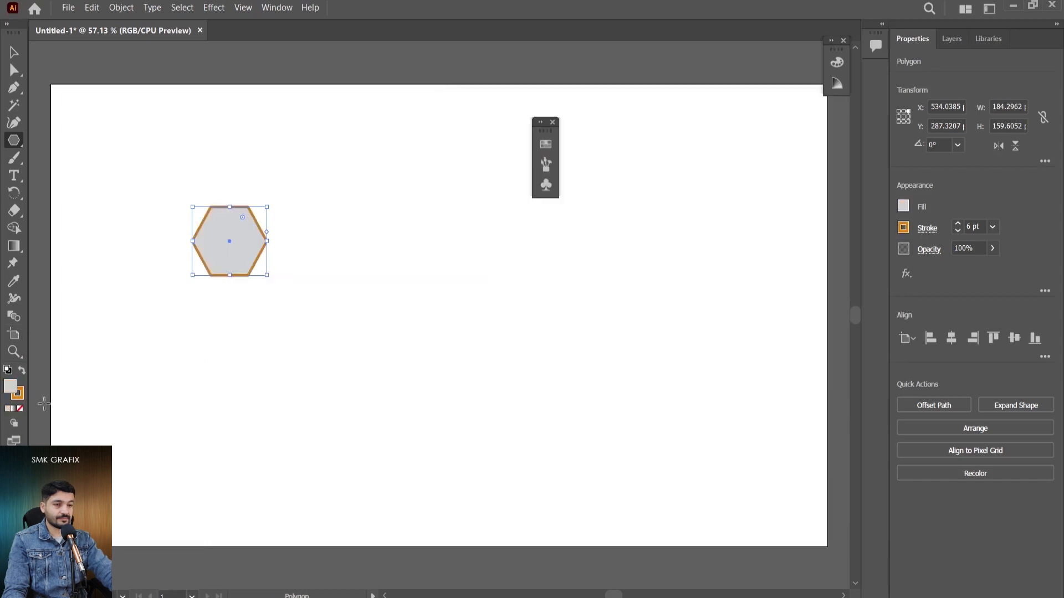
left_click(19, 409)
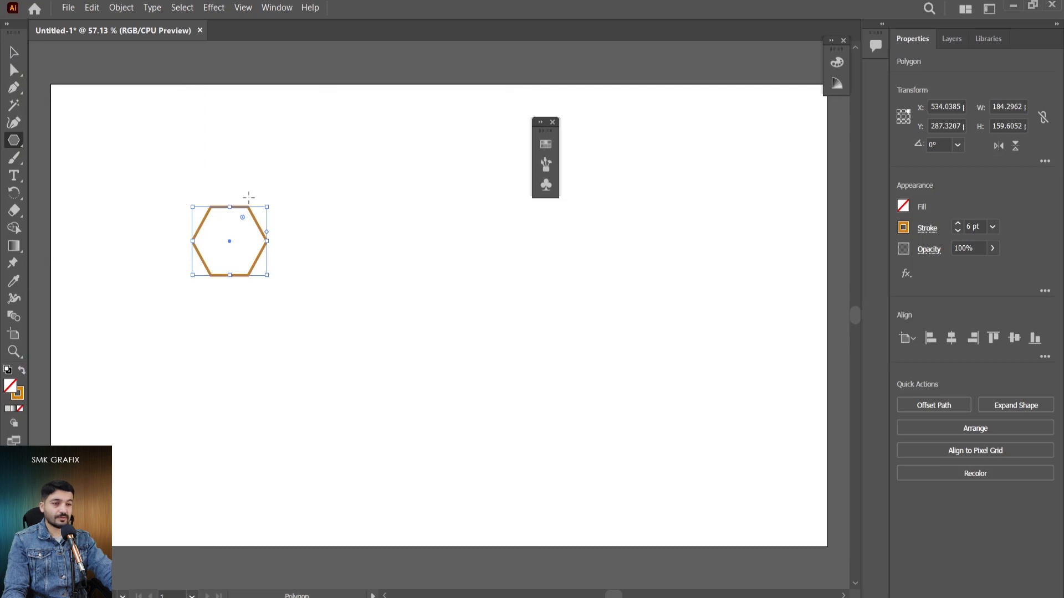
Make a pattern from the orange hexagon and set its tile type to Hex by Column.
left_click(121, 8)
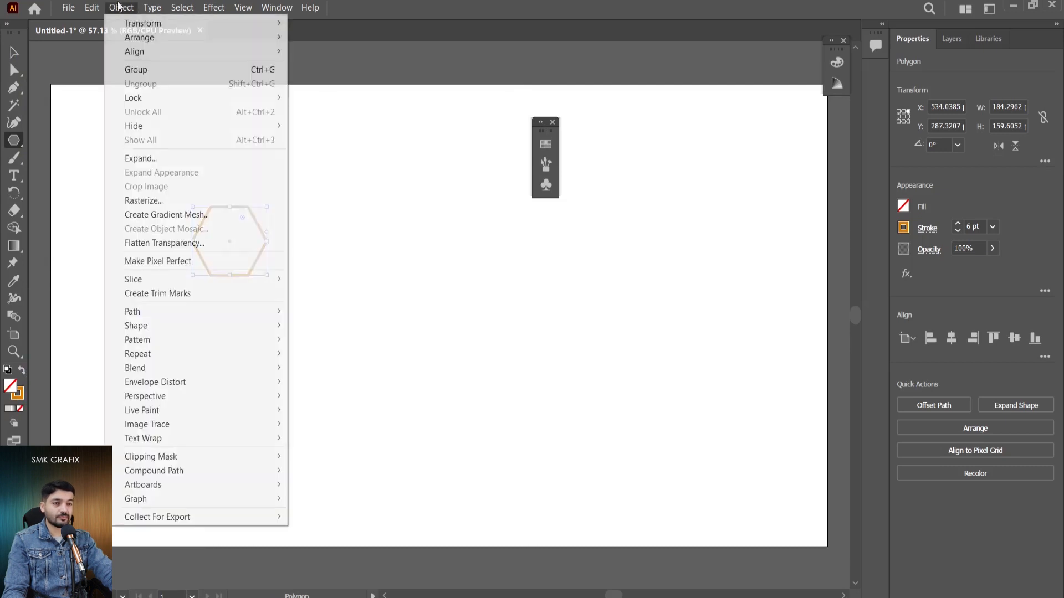
mouse_move(166, 339)
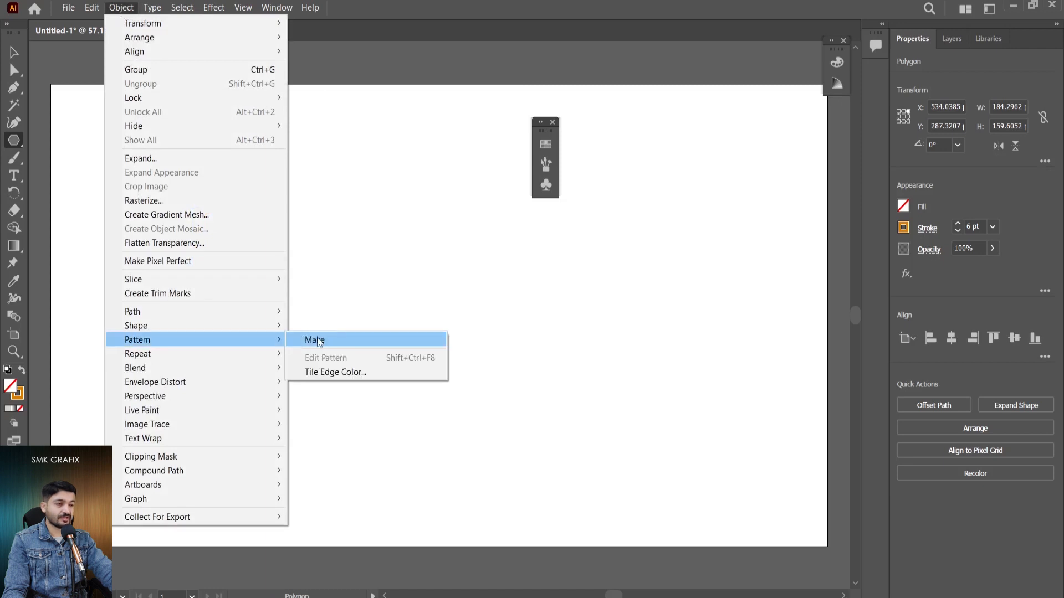
left_click(318, 340)
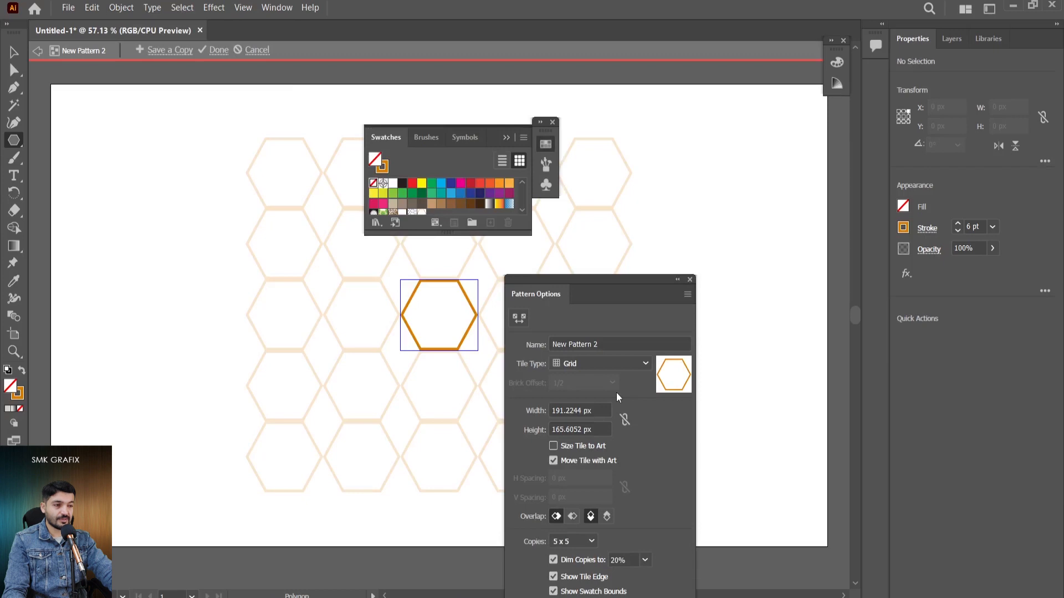
left_click(622, 363)
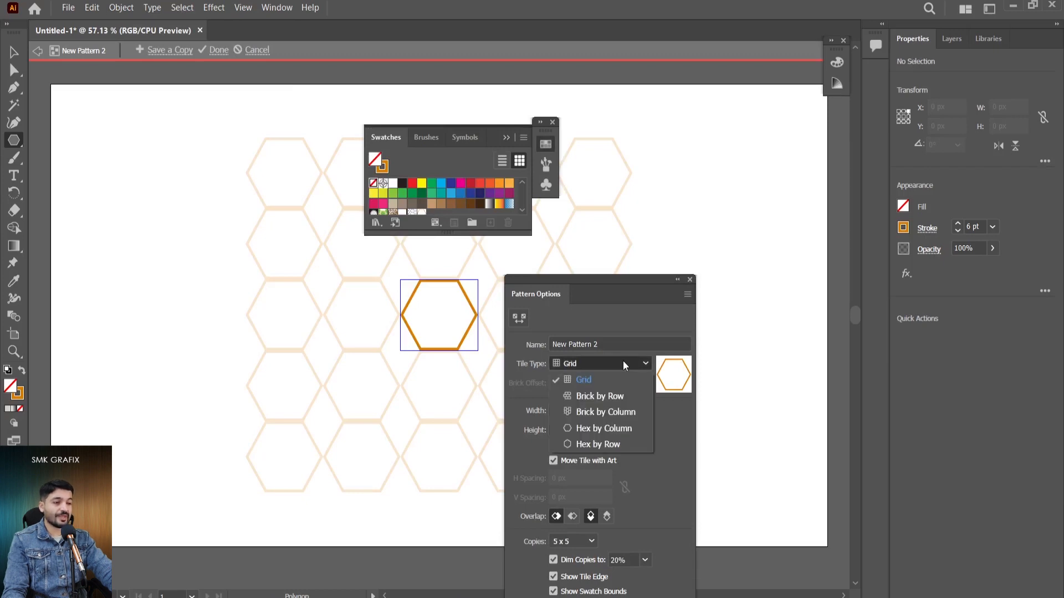
left_click(624, 427)
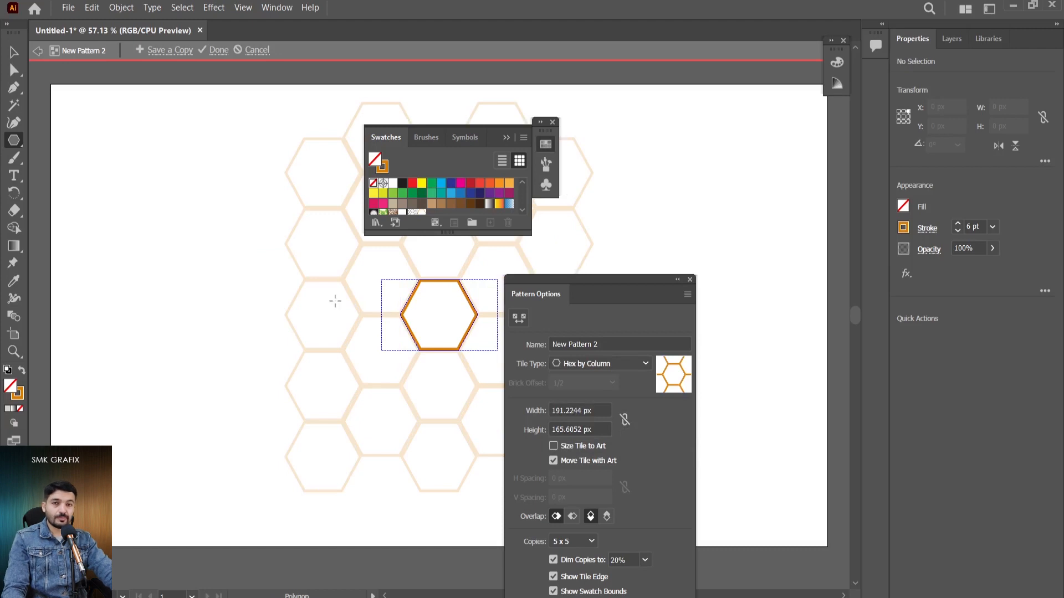
Try the Hex by Row tile type on the pattern, and switch it back to Hex by Column.
left_click(630, 362)
left_click(602, 445)
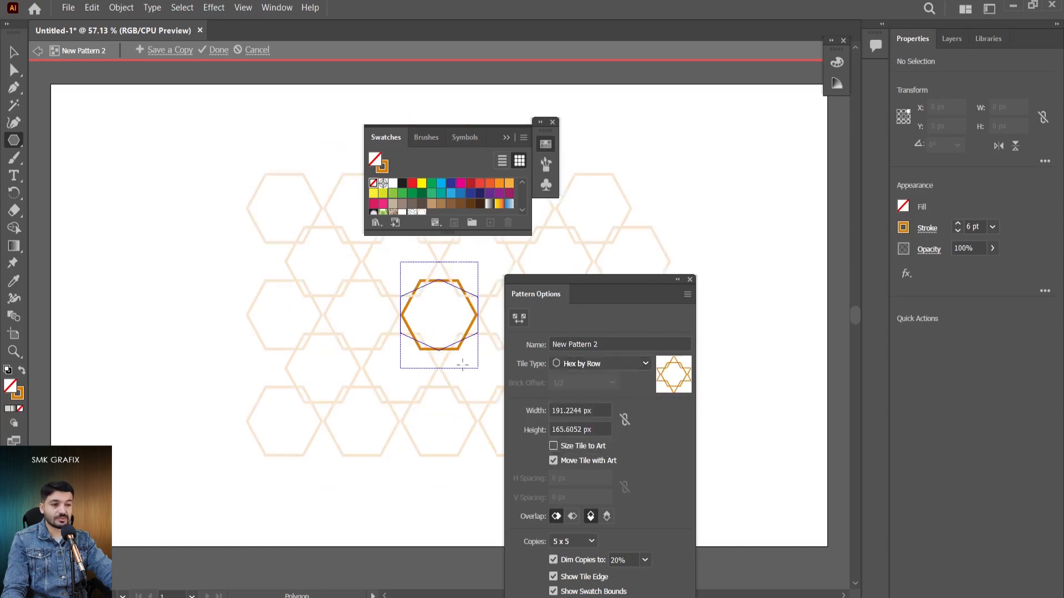
left_click(603, 366)
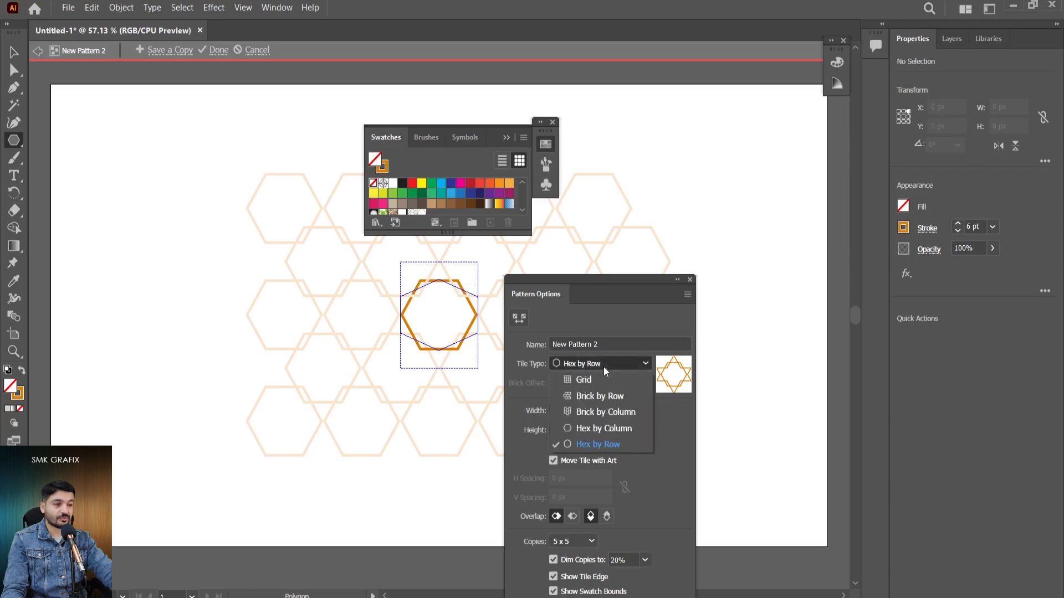
left_click(608, 425)
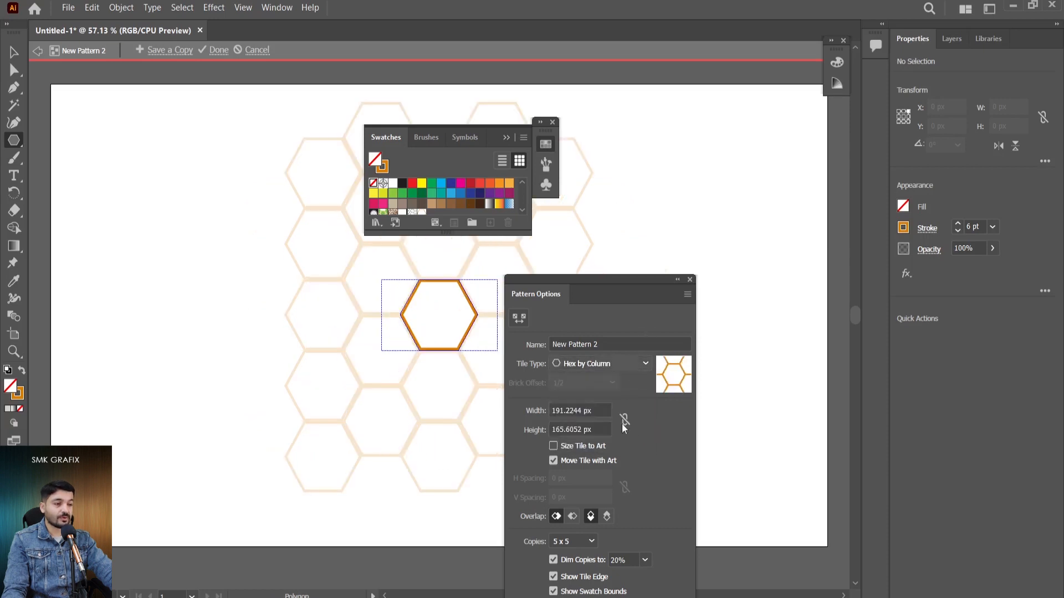
Set the pattern tile's width to 204 px.
left_click(553, 411)
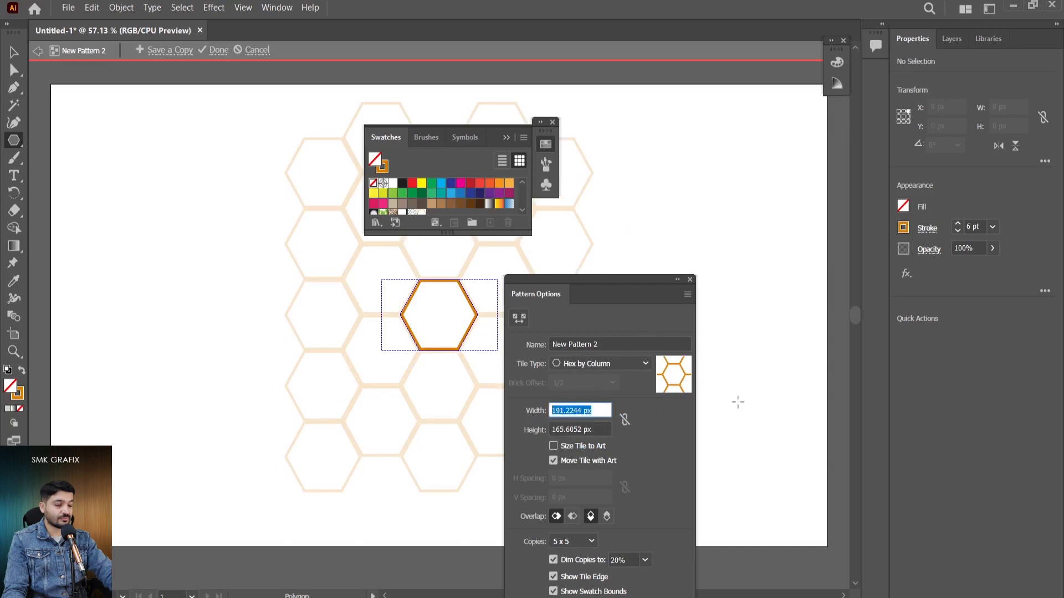
type("201")
key("Return")
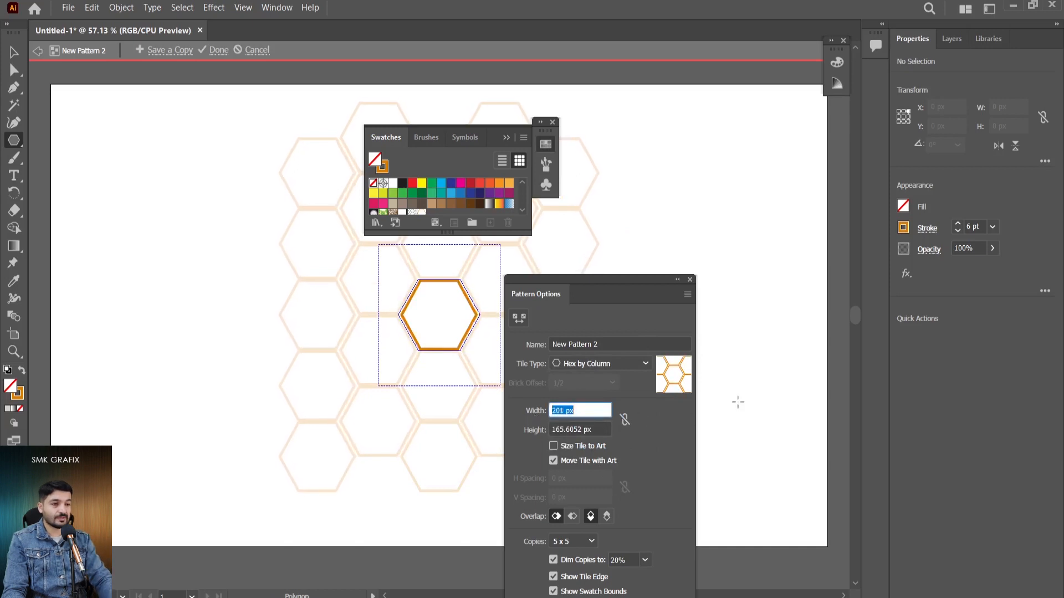
key("Up")
key("Up")
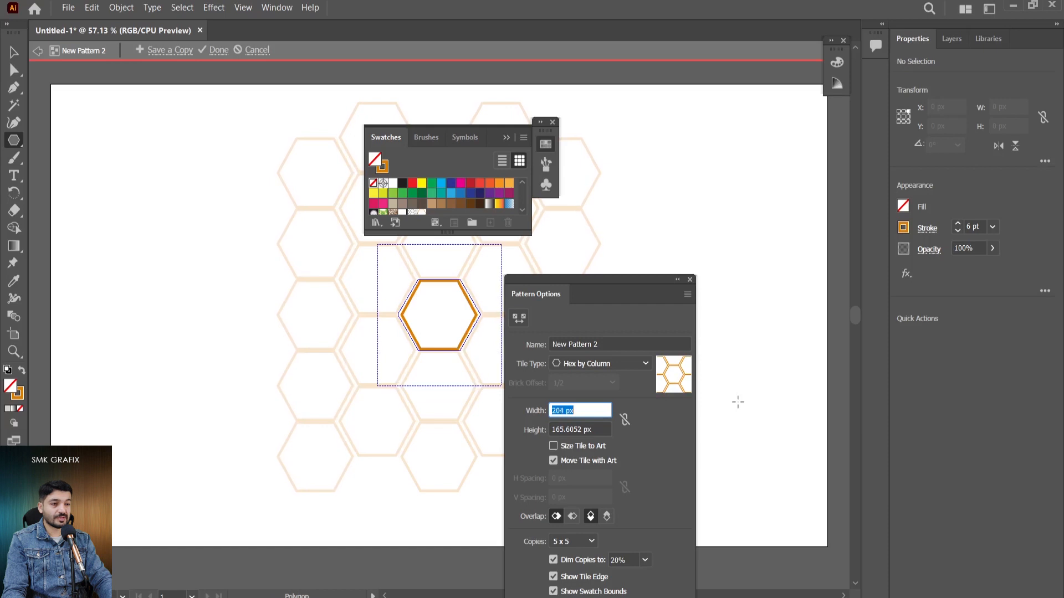
Set the pattern tile's height to 175 px.
left_click(595, 426)
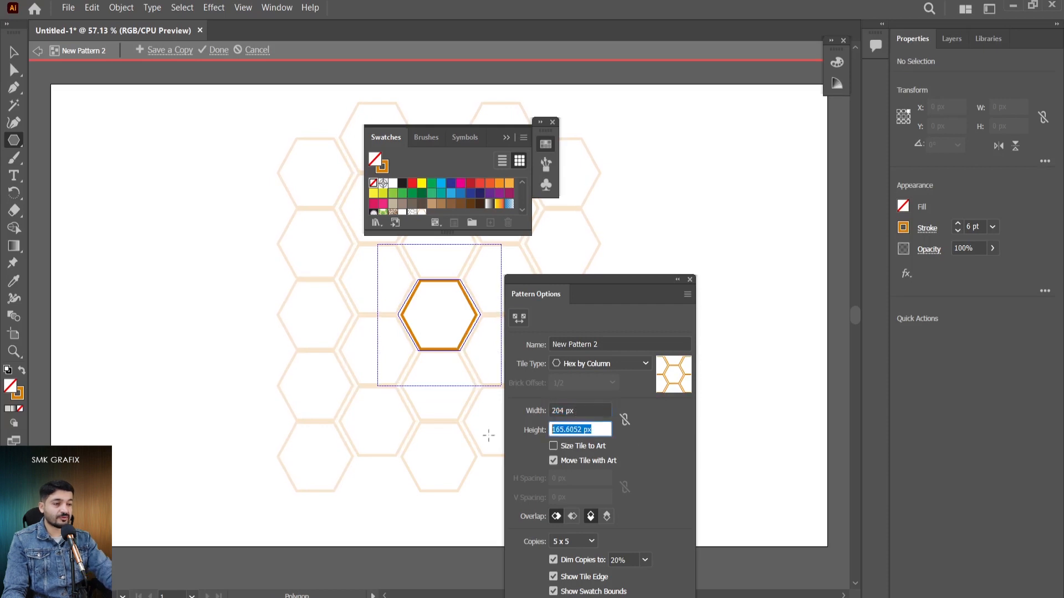
type("168")
key("Return")
key("Up")
key("Up")
key("Up")
key("Up")
key("Up")
key("Up")
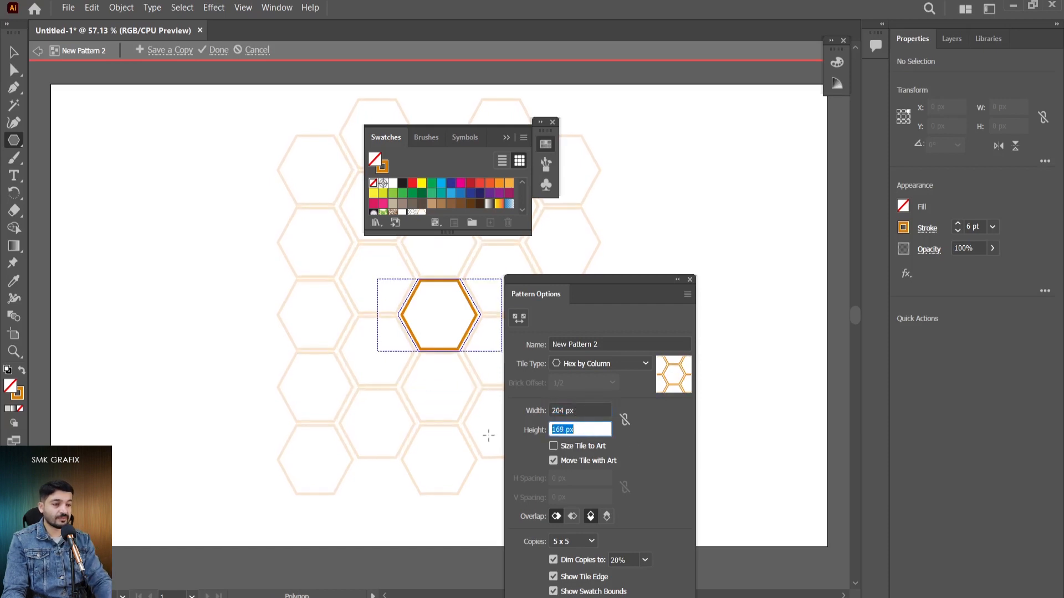
key("Up")
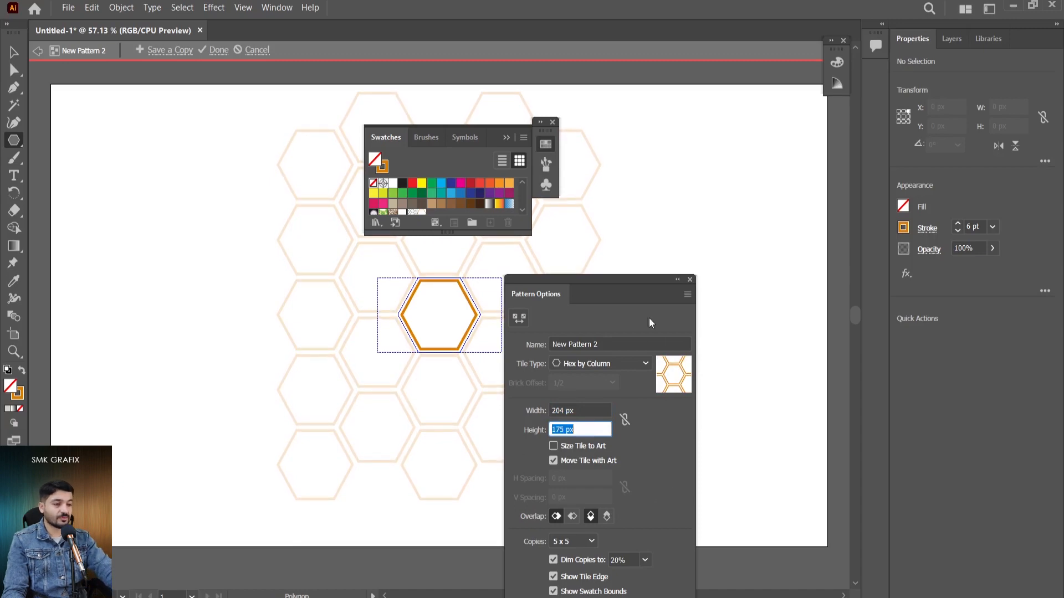
Name the pattern "honeycomb".
left_click_drag(623, 287, 632, 212)
left_click(582, 269)
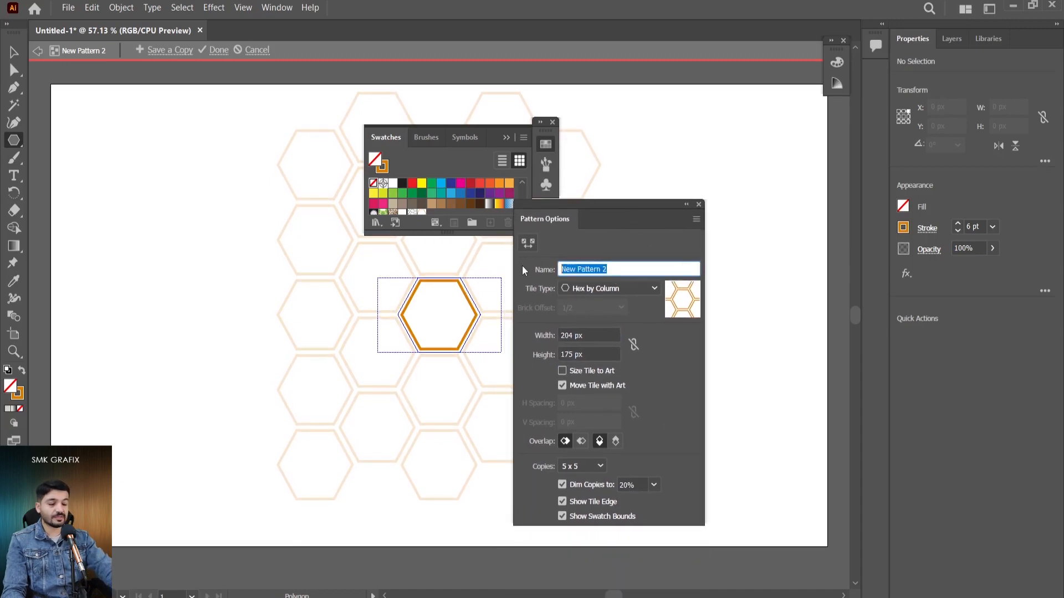
type("honeycomb")
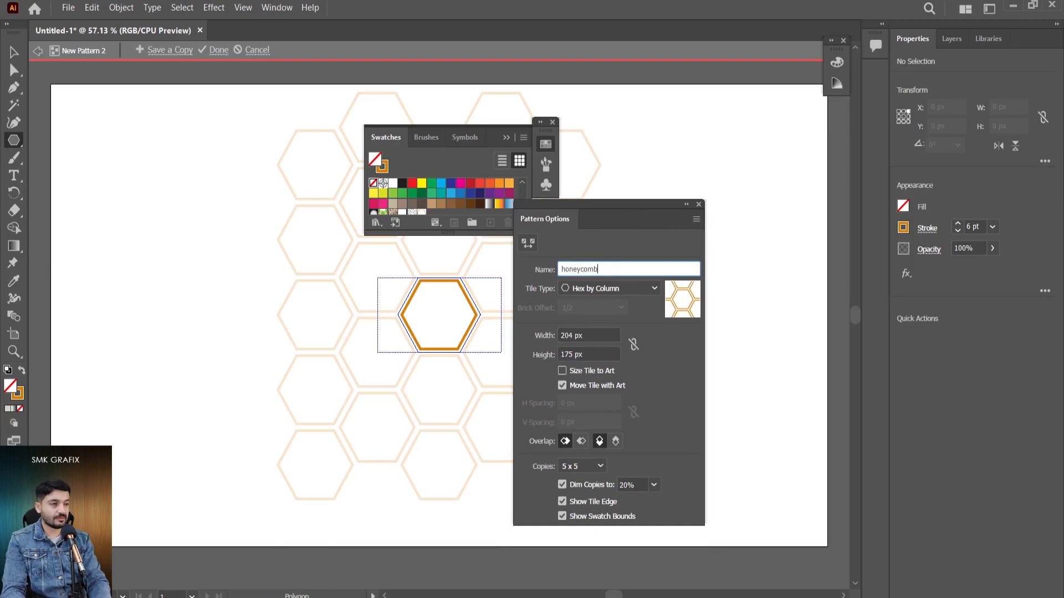
key("Return")
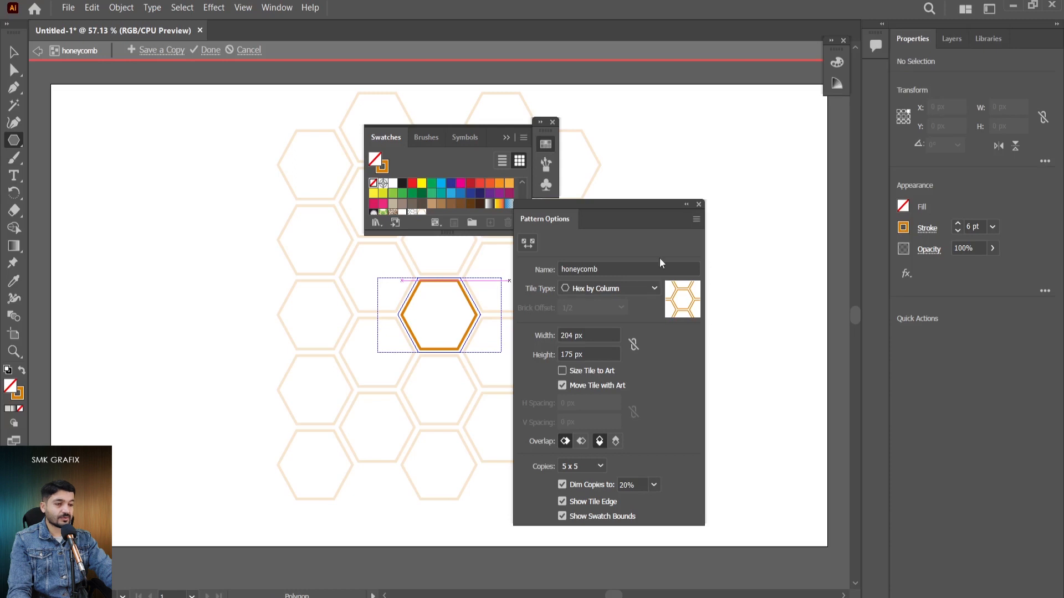
Close the pattern options and exit pattern editing, with the Swatches panel enlarged and moved clear of the drawing area.
left_click(698, 204)
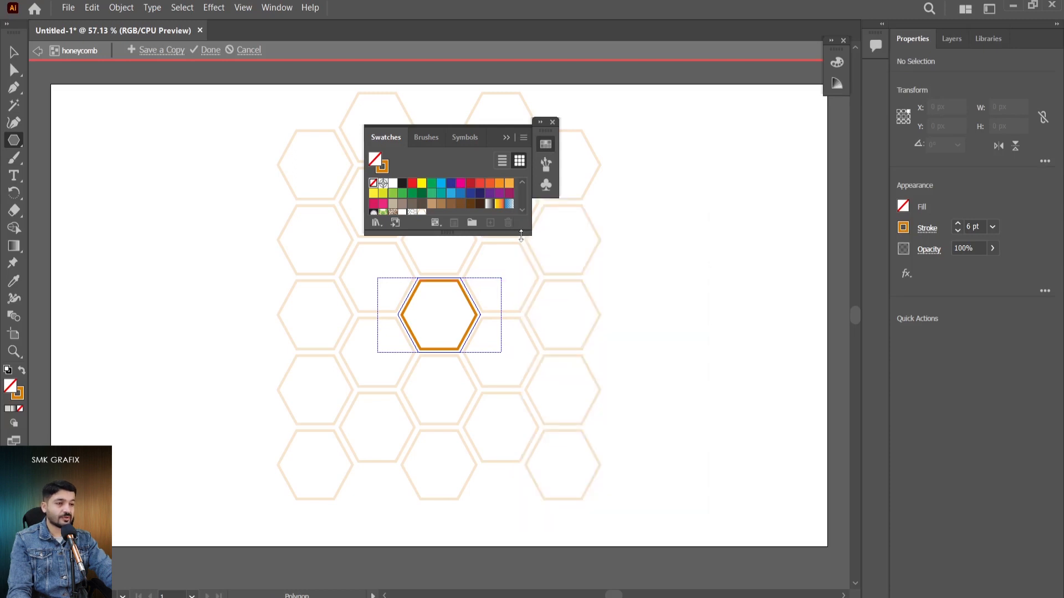
left_click_drag(530, 231, 530, 287)
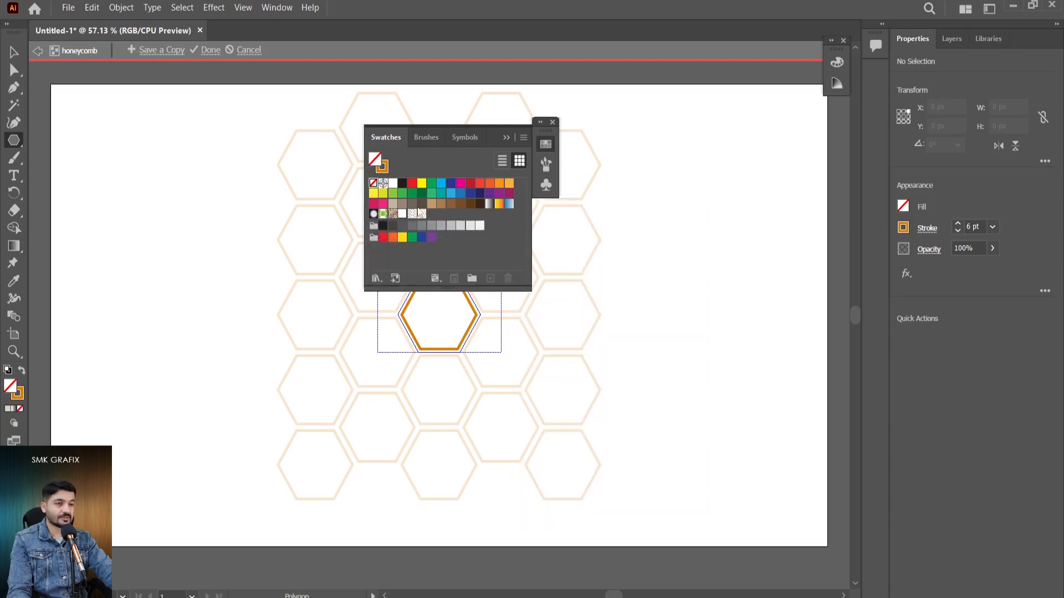
left_click(38, 51)
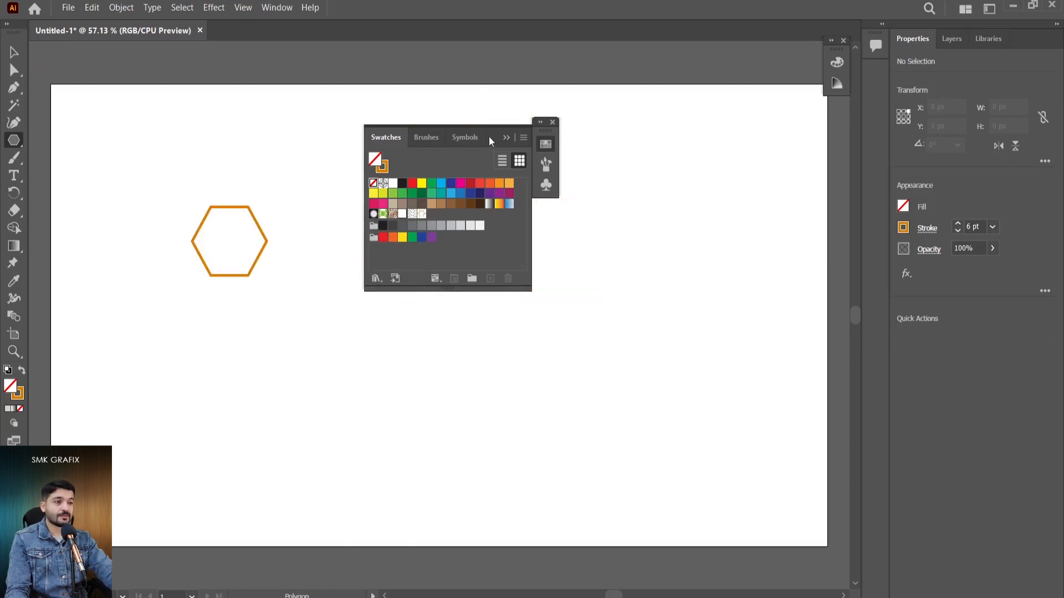
left_click_drag(490, 141, 737, 107)
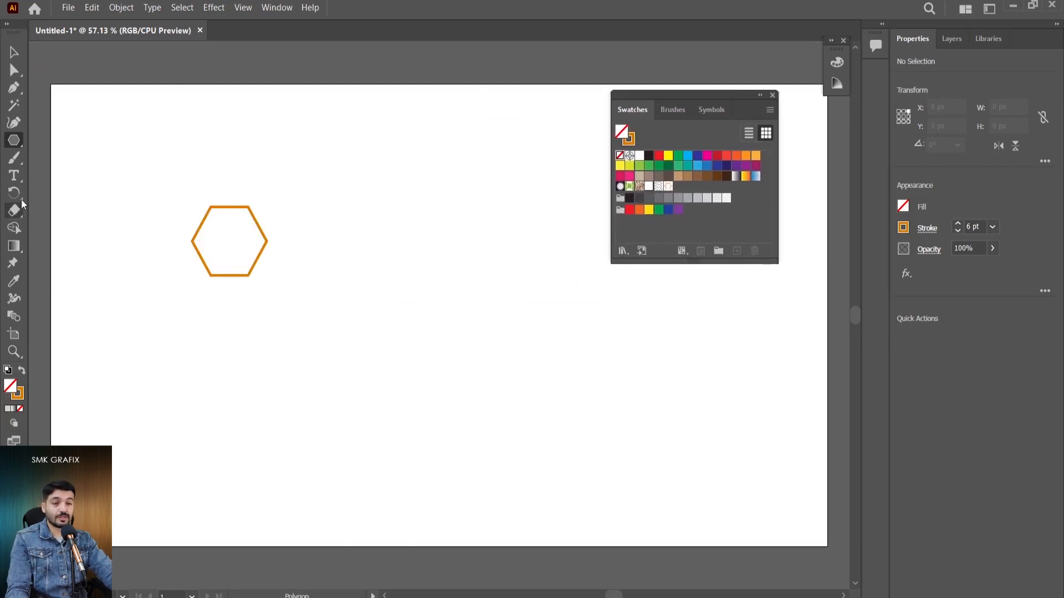
Delete the original small hexagon from the artboard.
key("v")
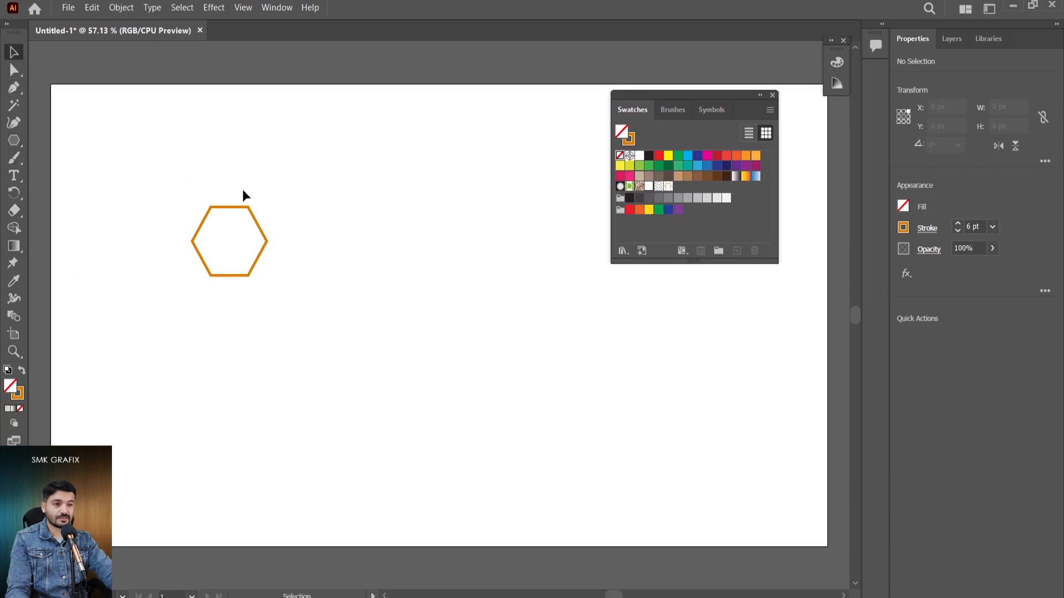
left_click_drag(244, 191, 191, 301)
key("Delete")
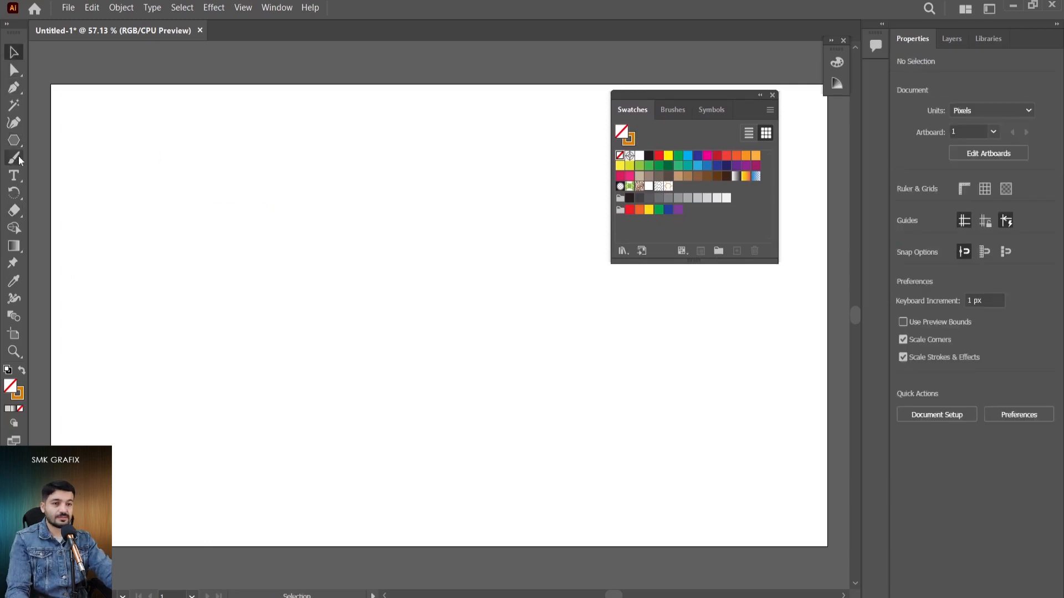
Draw a large hexagon about 717 by 621 px with the Polygon tool and move it fully onto the artboard.
left_click(14, 140)
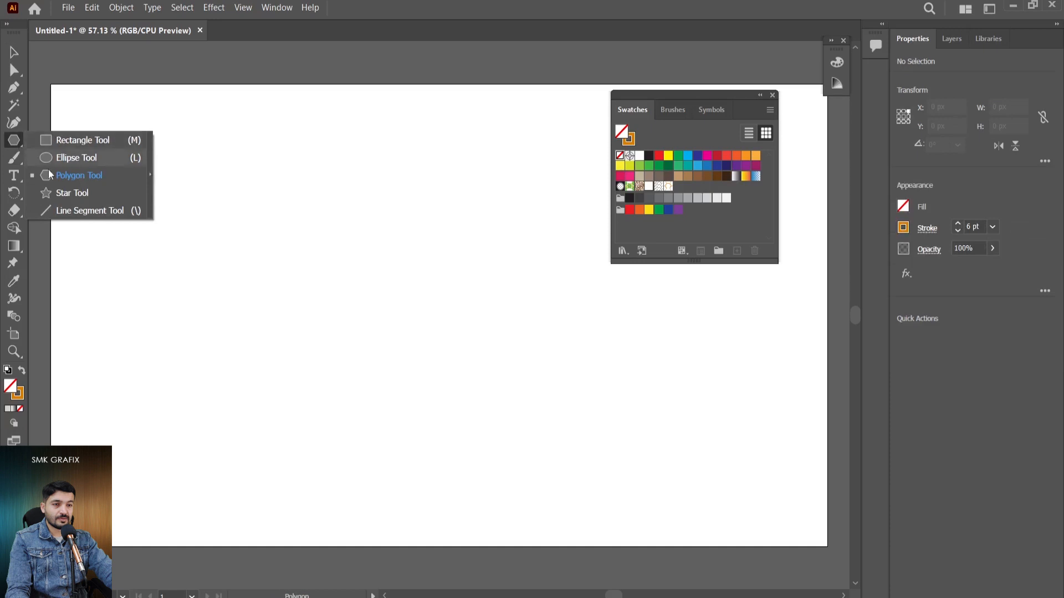
left_click(49, 175)
mouse_move(166, 171)
left_mouse_down()
mouse_move(392, 420)
mouse_move(294, 360)
mouse_move(218, 275)
mouse_move(208, 281)
left_mouse_up()
left_click(14, 52)
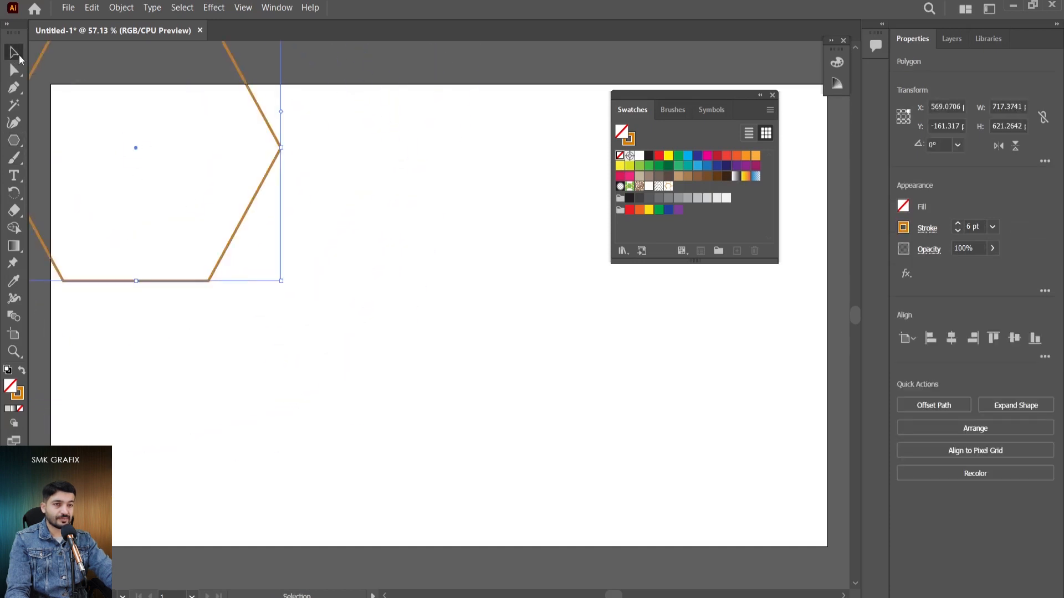
left_click_drag(259, 187, 454, 365)
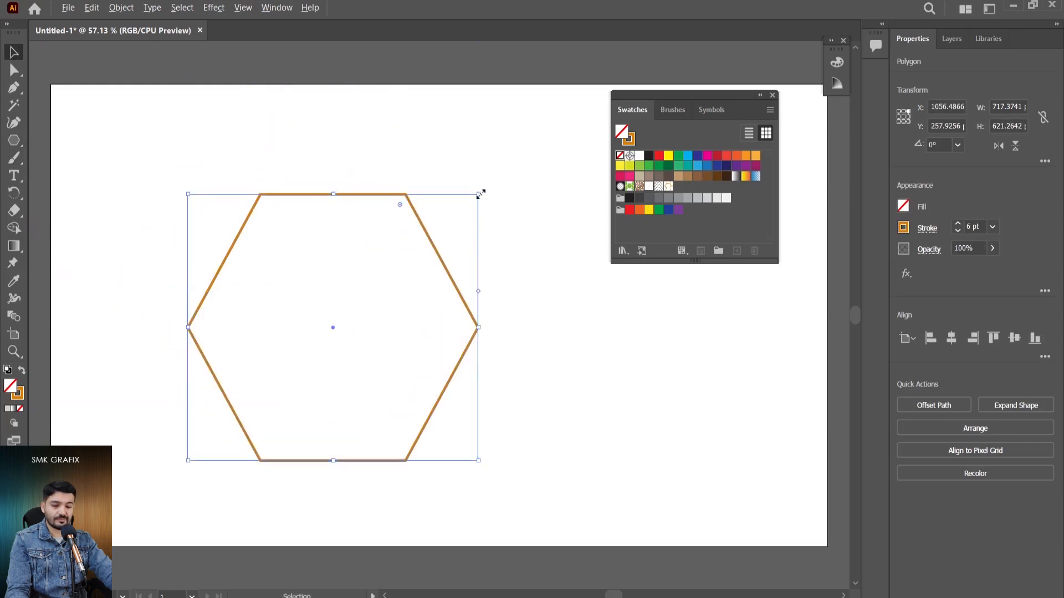
Scale the large hexagon up to about 1152 by 997 px and fill it with the honeycomb pattern swatch.
mouse_move(480, 194)
left_mouse_down()
mouse_move(573, 143)
mouse_move(580, 116)
left_mouse_up()
left_click_drag(497, 200, 495, 193)
left_click(668, 186)
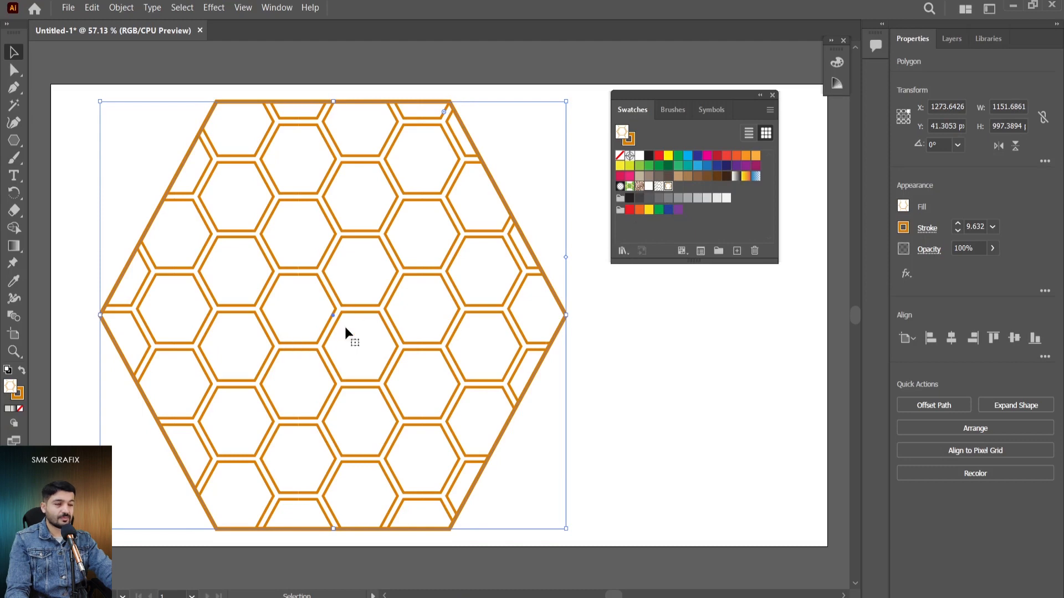
Add a second fill to the hexagon's appearance above the pattern, using the yellow-to-orange gradient swatch.
left_click(276, 7)
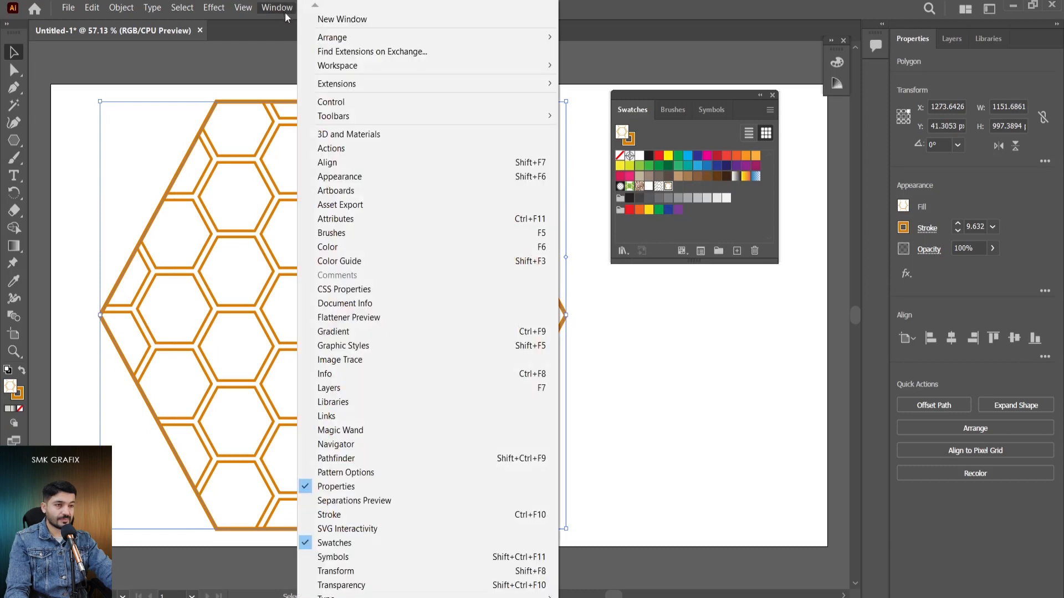
left_click(354, 175)
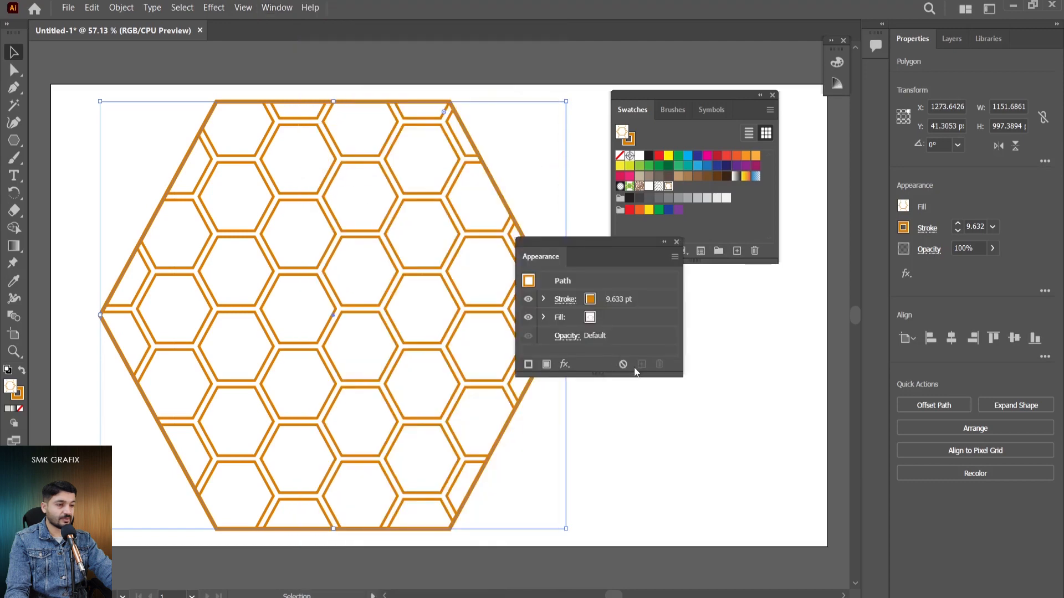
left_click(546, 365)
left_click(601, 299)
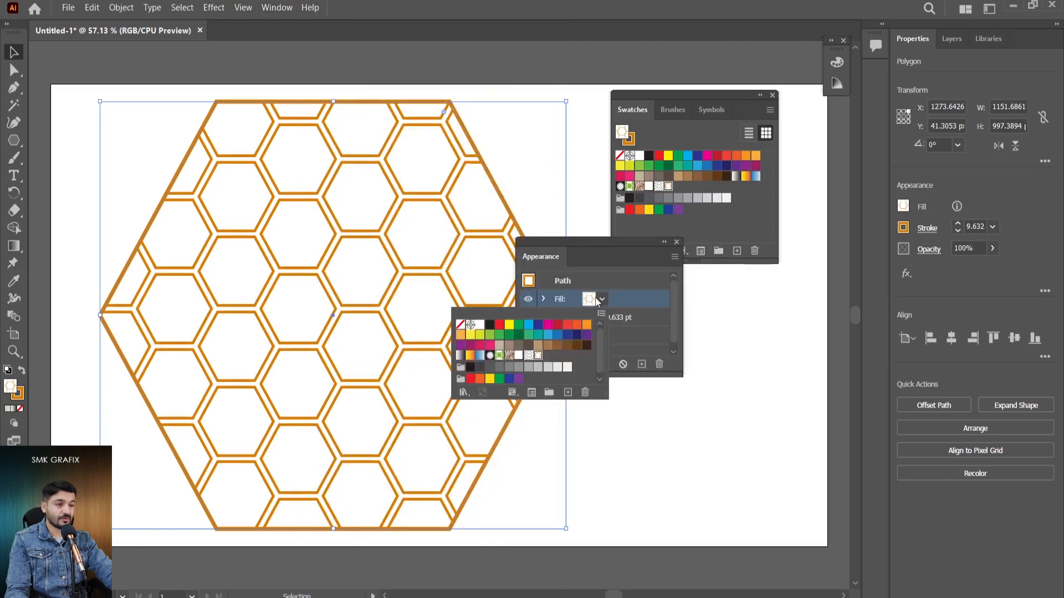
left_click(470, 355)
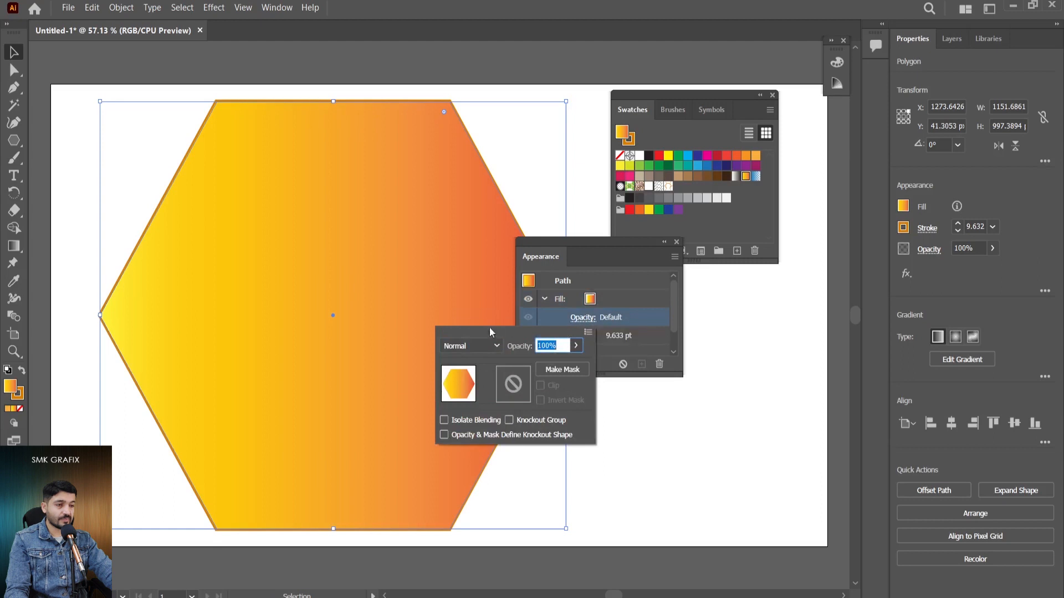
Set the gradient fill's opacity to 48% and its blend mode to Soft Light, trying Overlay first.
left_click(492, 347)
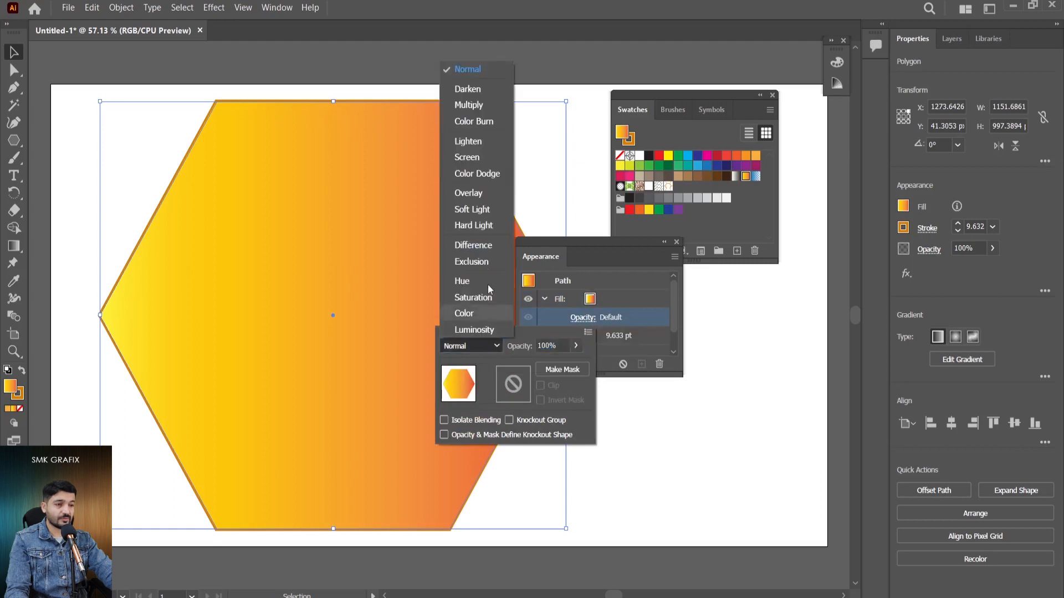
left_click(468, 193)
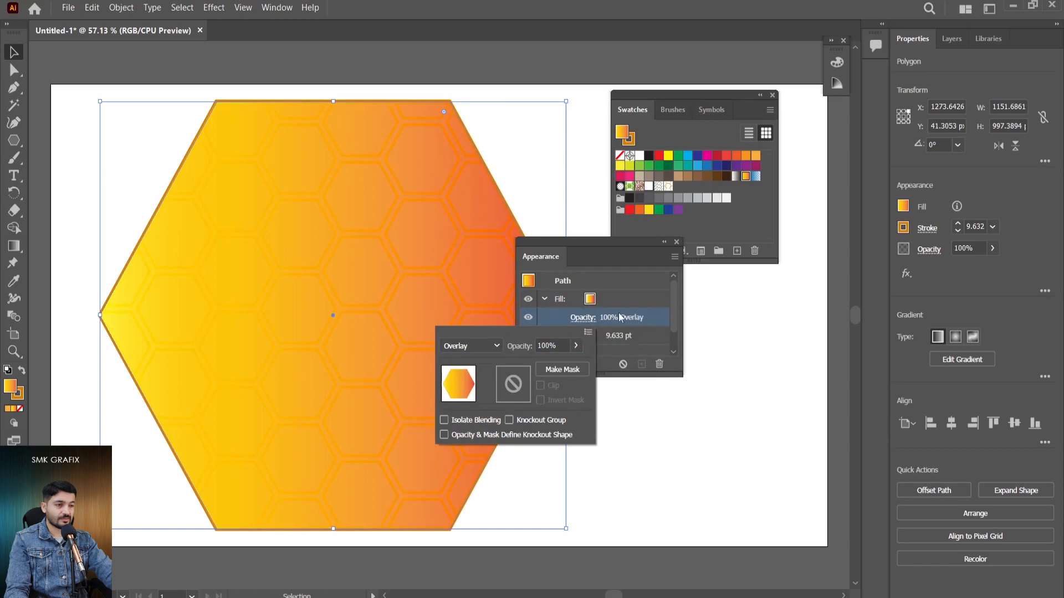
left_click(575, 346)
left_click_drag(554, 367, 546, 365)
left_click(496, 348)
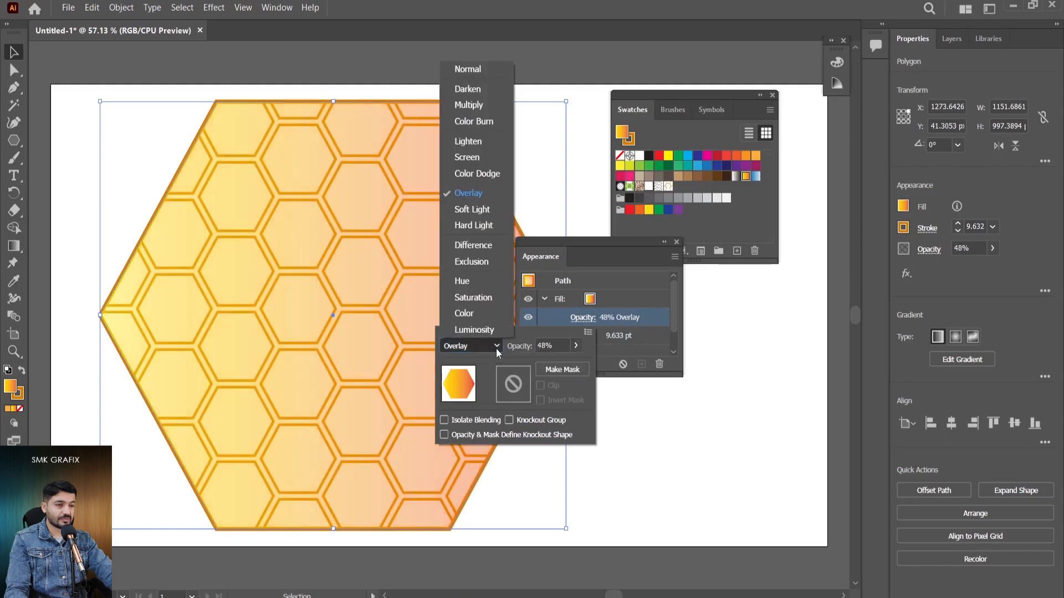
left_click(480, 215)
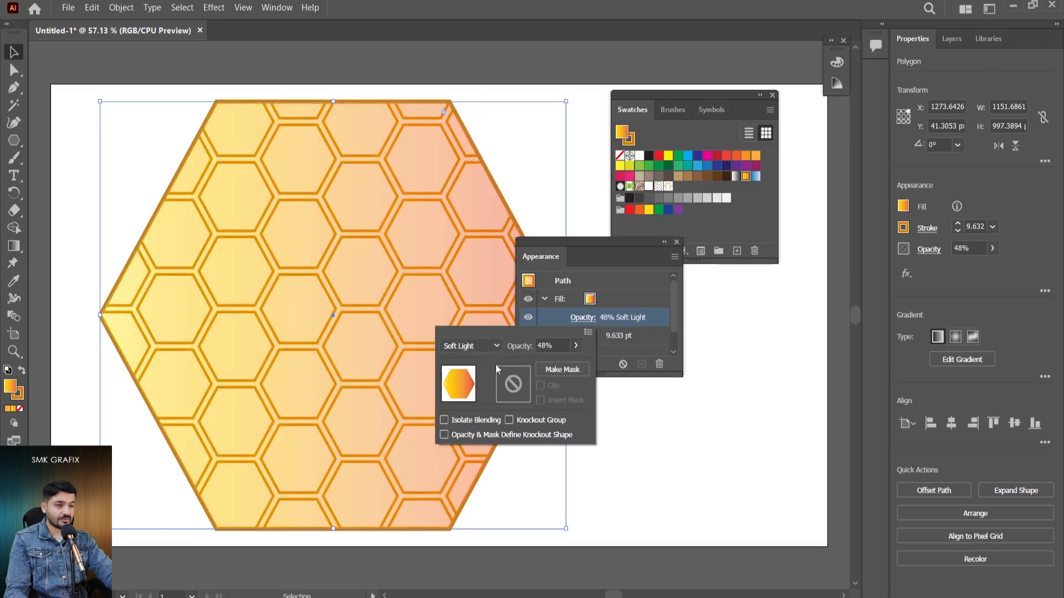
Set the opacity of the hexagon's gradient fill to 100%.
left_click(575, 347)
left_click(574, 365)
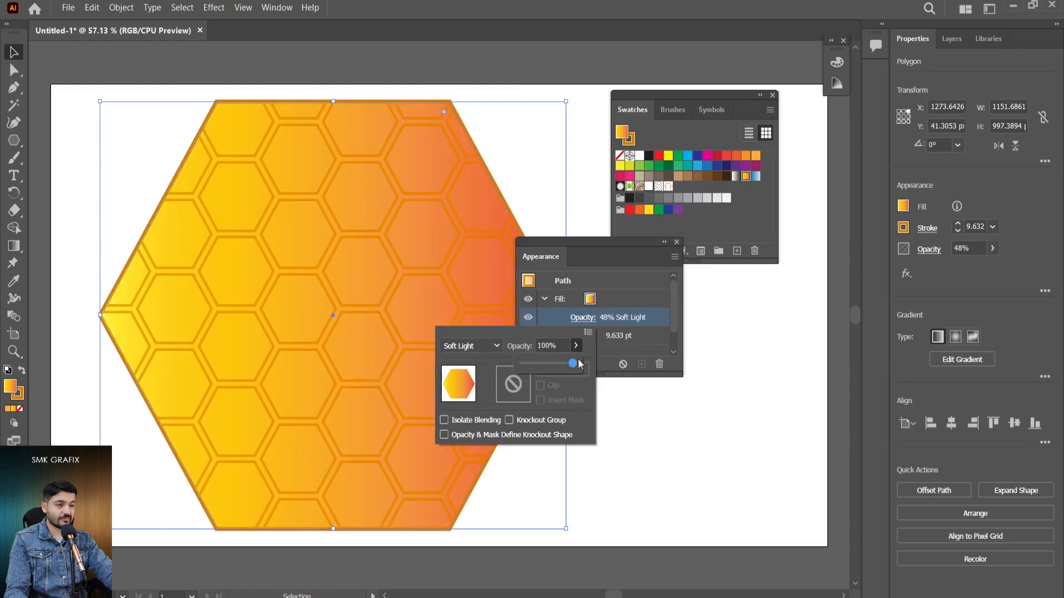
Try the Hard Light, Difference, Screen, Lighten and Color Burn blend modes on the hexagon's gradient fill.
left_click(496, 347)
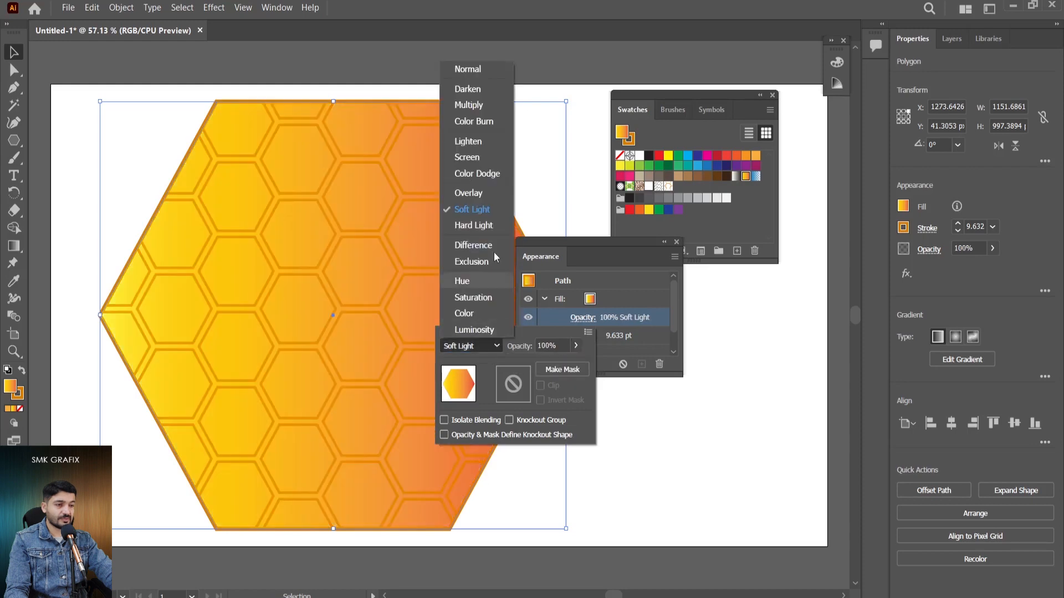
left_click(477, 226)
left_click(496, 346)
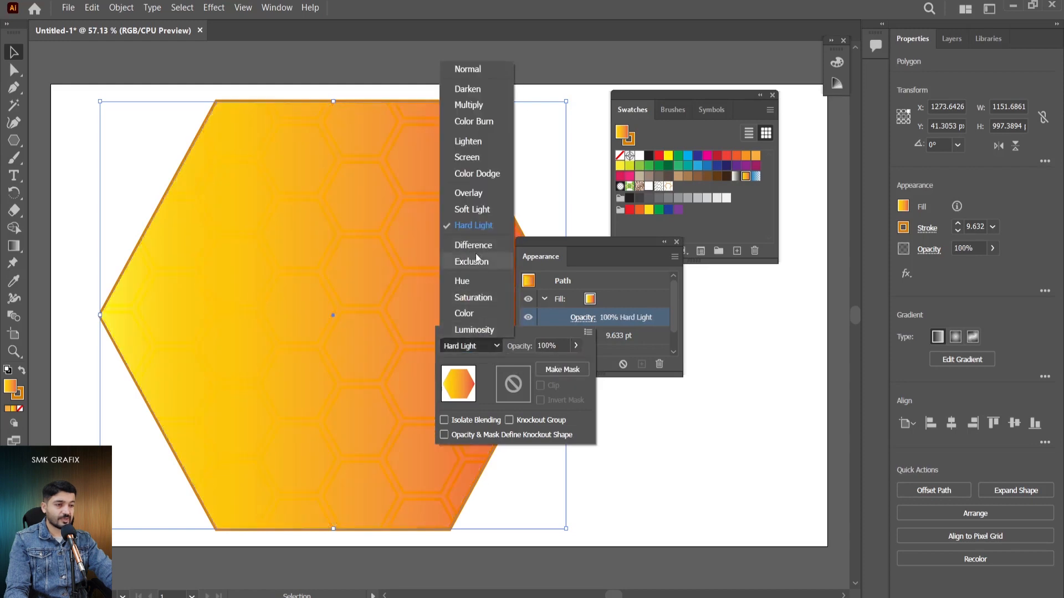
left_click(476, 245)
left_click(492, 347)
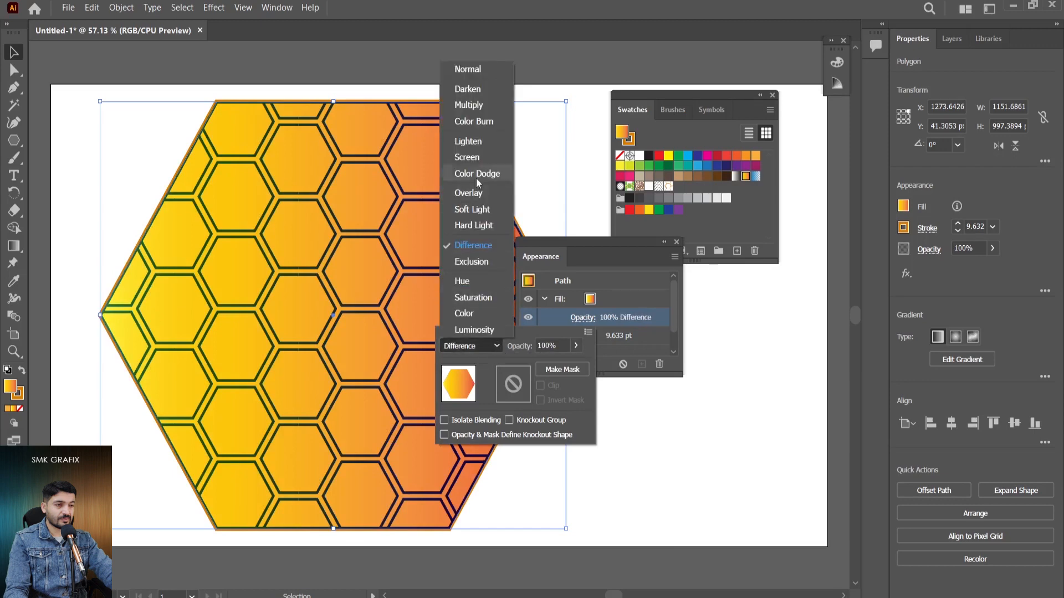
left_click(474, 160)
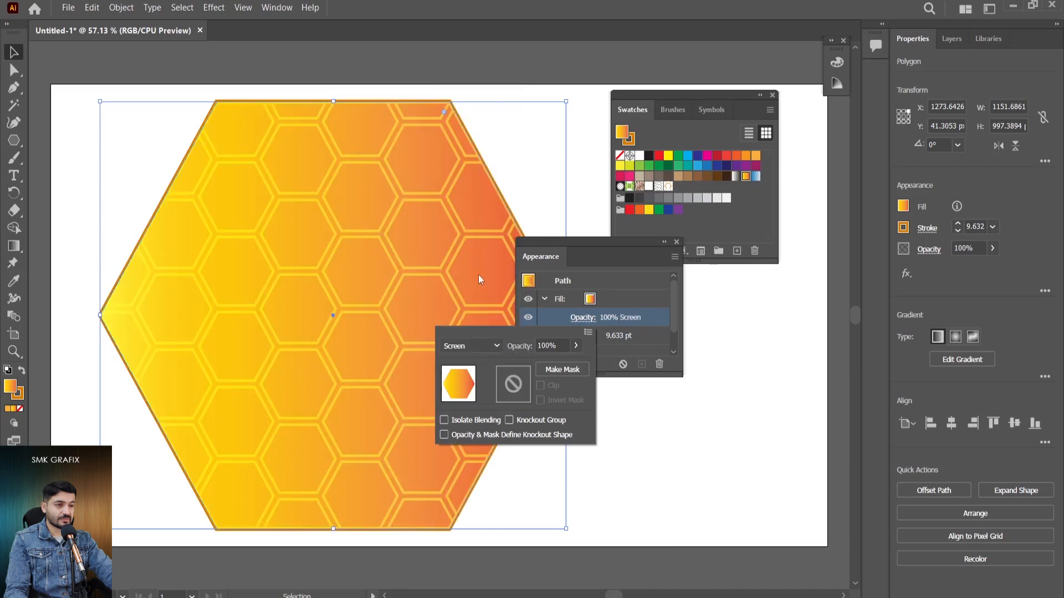
left_click(496, 347)
left_click(475, 141)
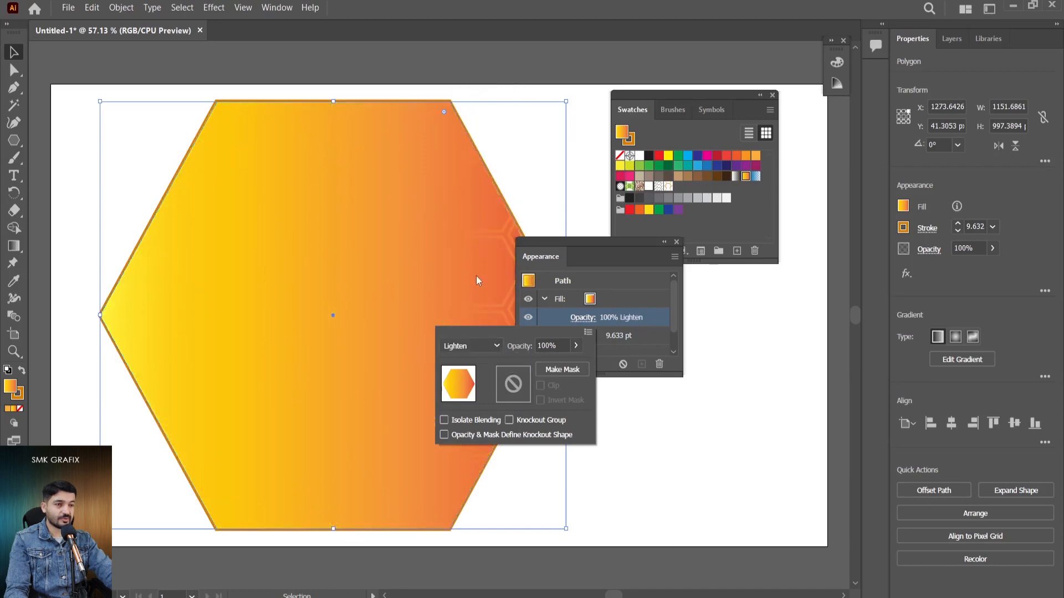
left_click(478, 345)
left_click(473, 123)
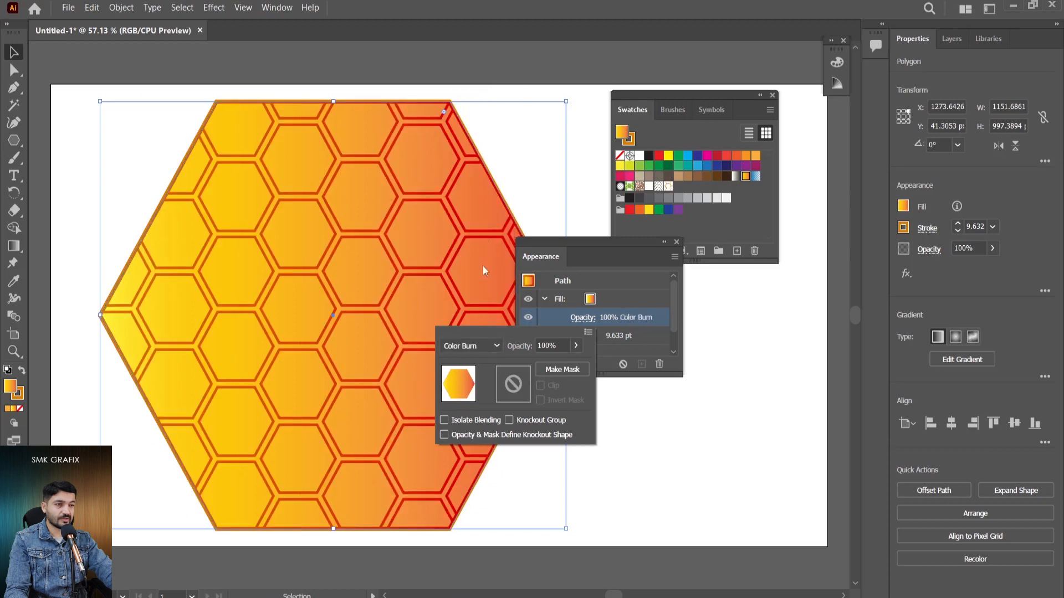
Try the Multiply, Darken, Hard Light and Overlay blend modes on the hexagon's gradient fill.
left_click(483, 346)
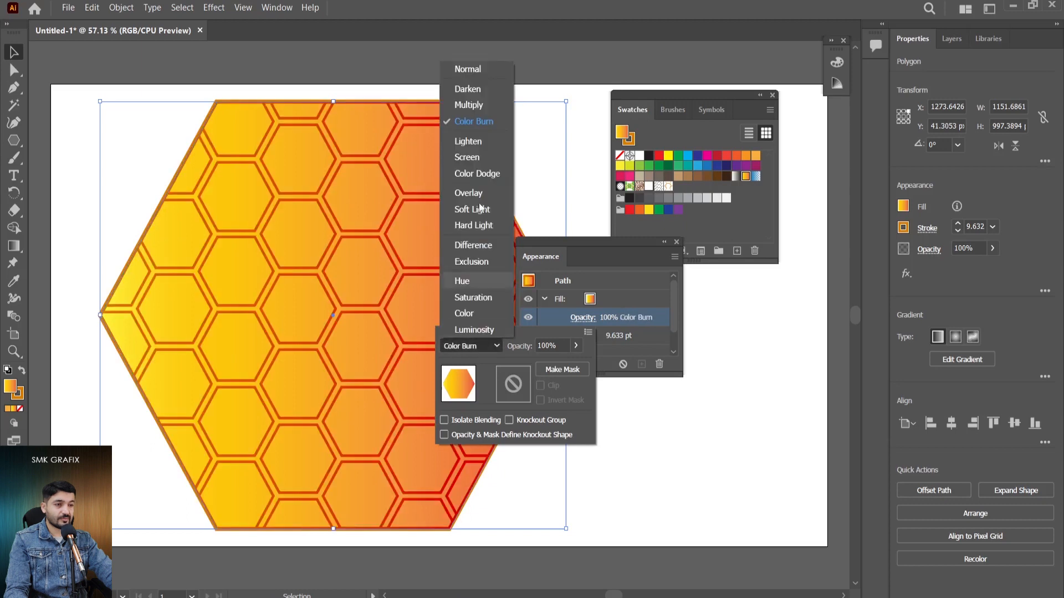
left_click(466, 106)
left_click(478, 346)
left_click(487, 87)
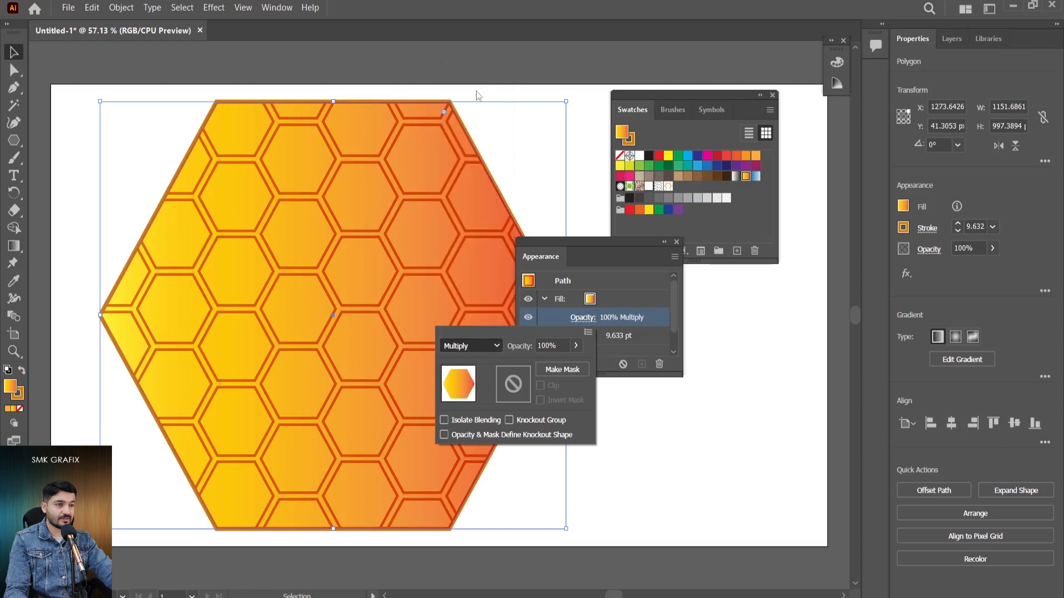
left_click(496, 347)
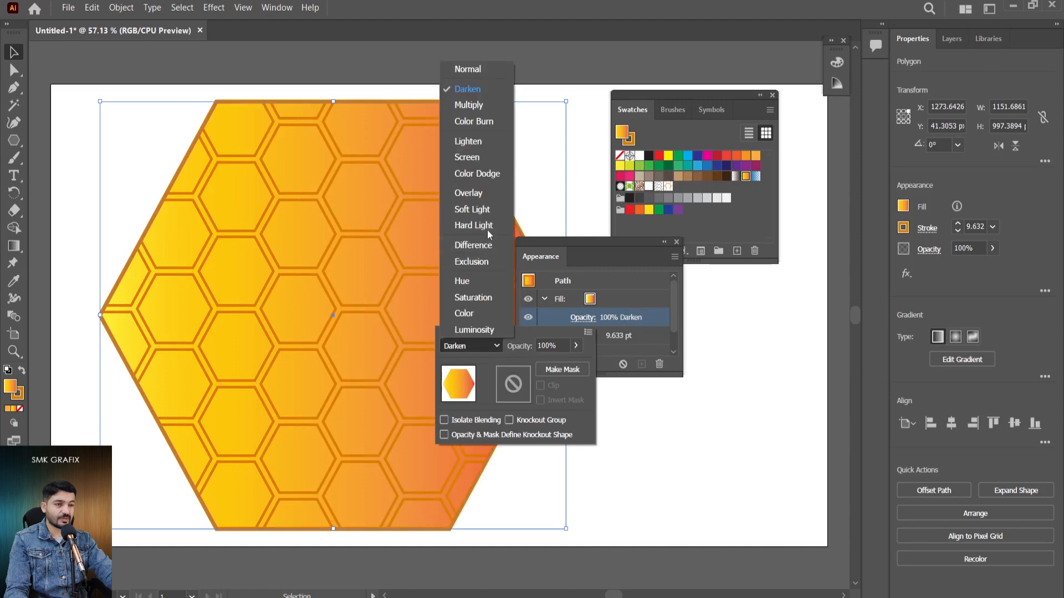
left_click(487, 226)
left_click(491, 339)
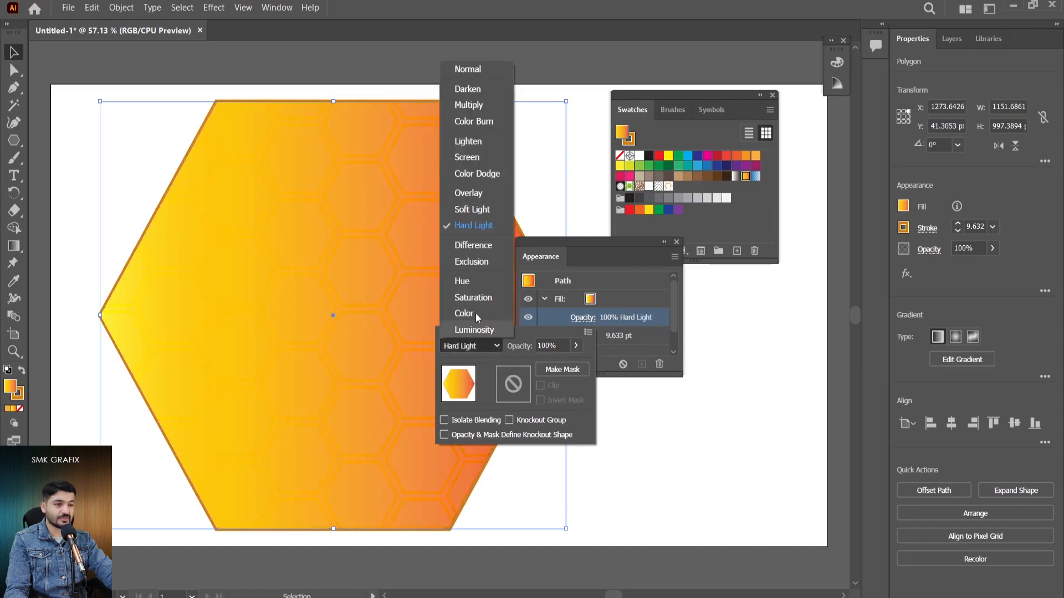
left_click(474, 193)
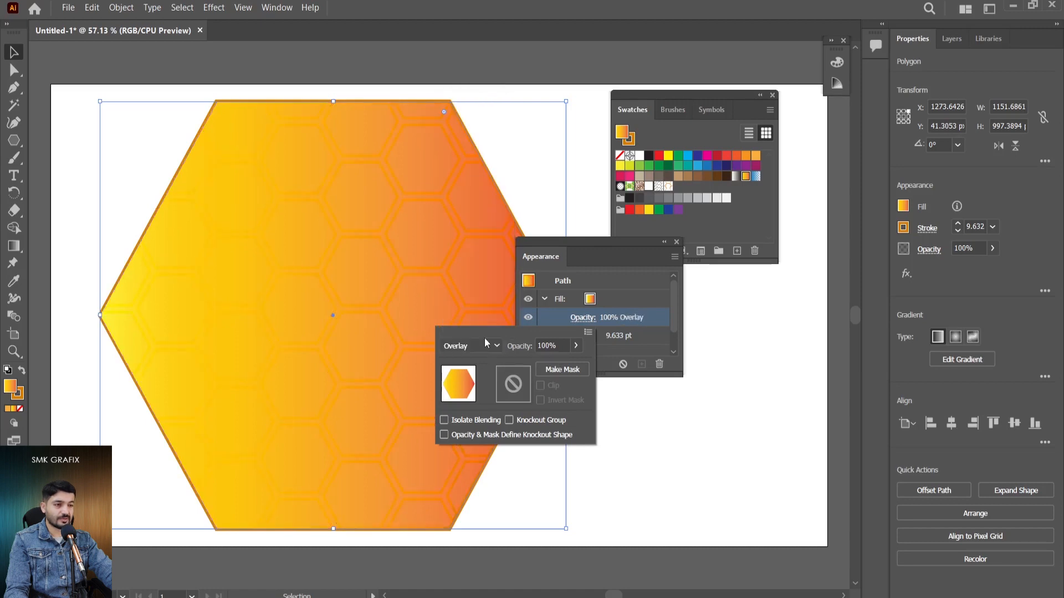
Set the gradient fill's blend mode to Screen and deselect the hexagon.
left_click(485, 344)
left_click(477, 161)
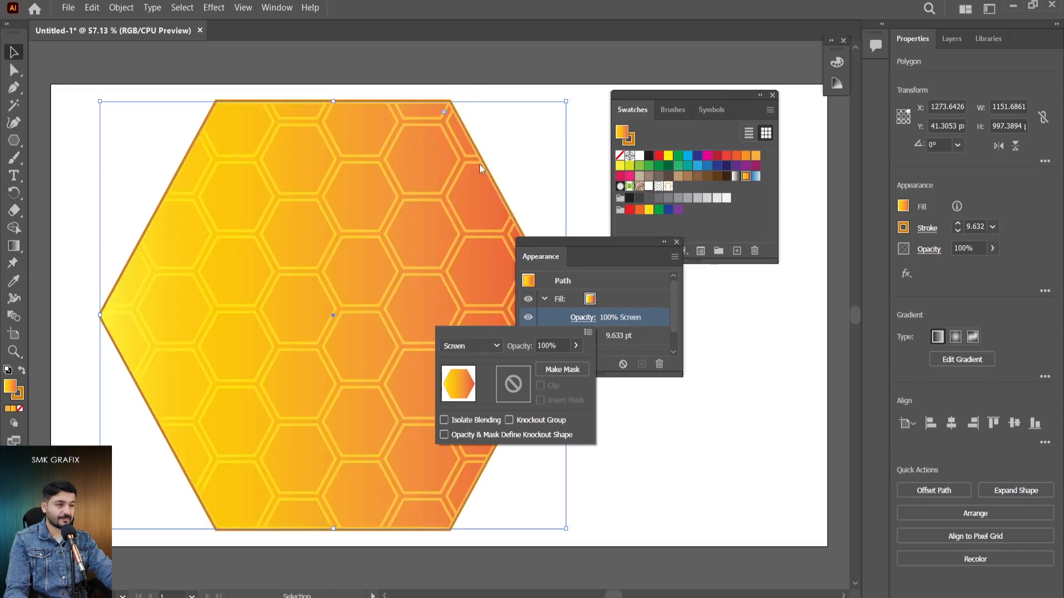
left_click(589, 492)
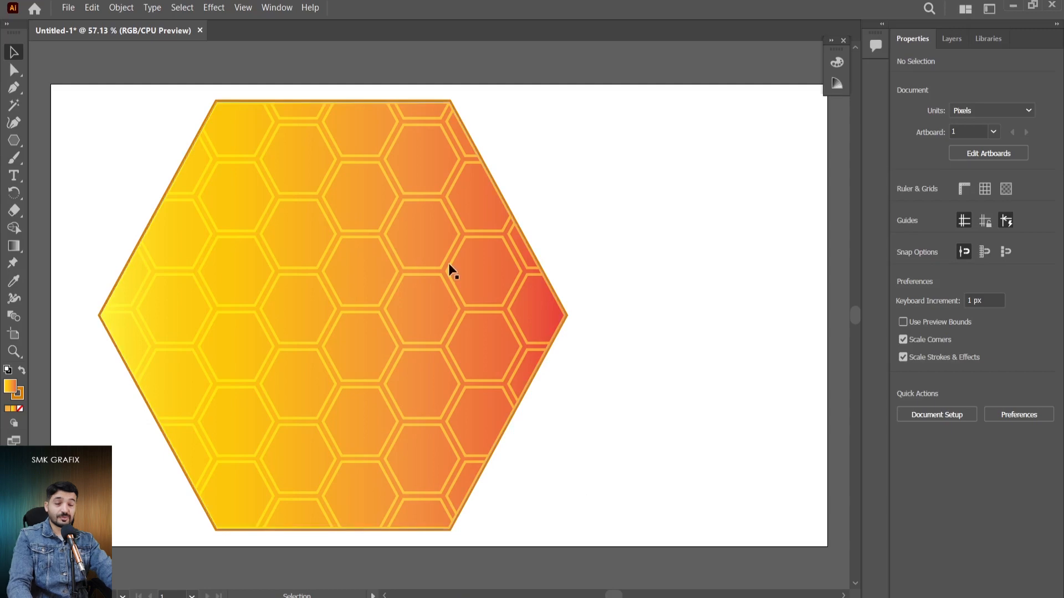